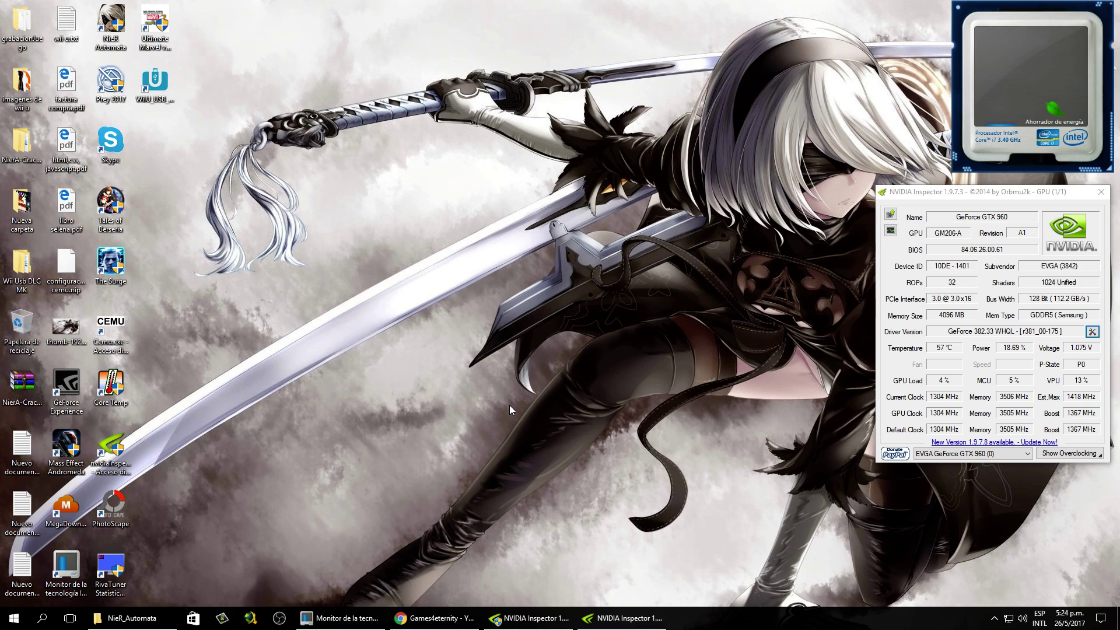
Step: Launch Wii U USB Helper from the desktop and postpone the donation request
right_click(184, 138)
left_click(212, 172)
left_click_drag(179, 82, 160, 151)
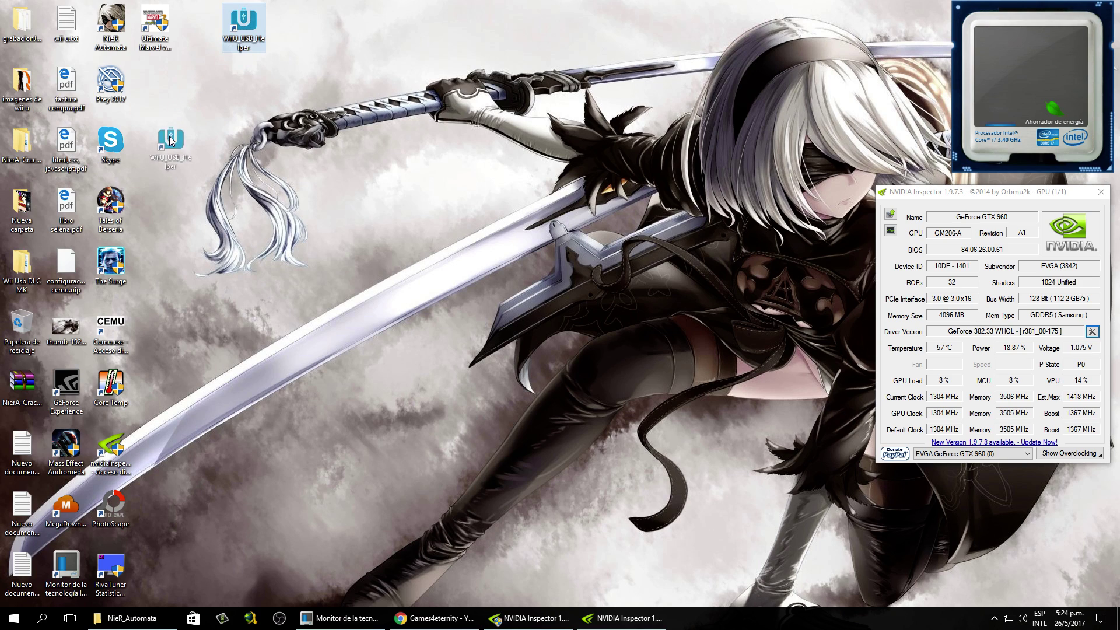
left_click(187, 198)
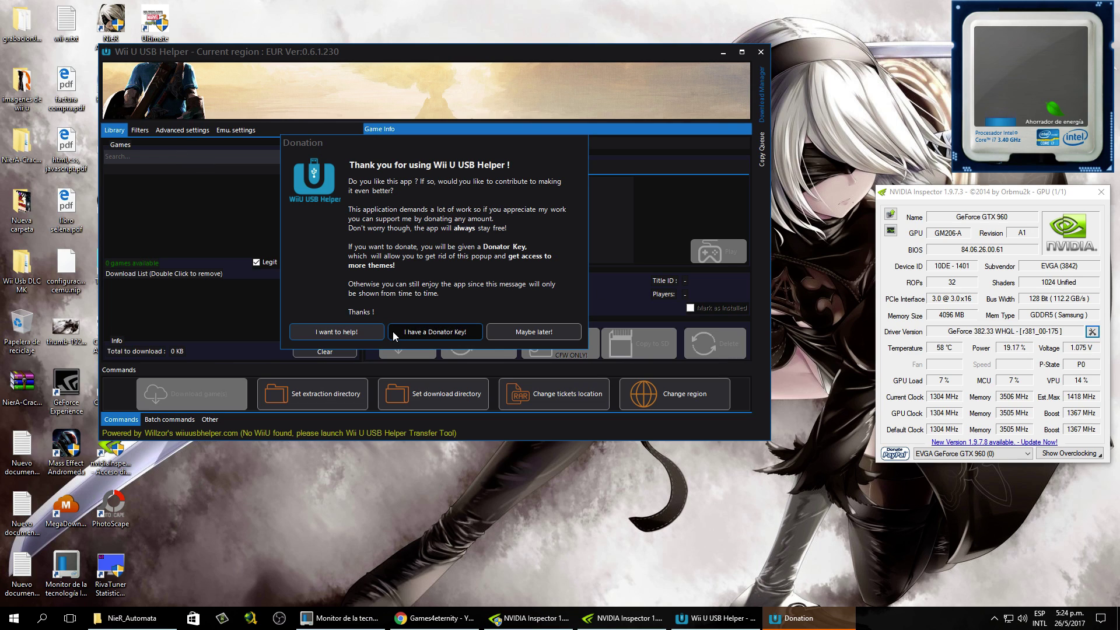
left_click(553, 333)
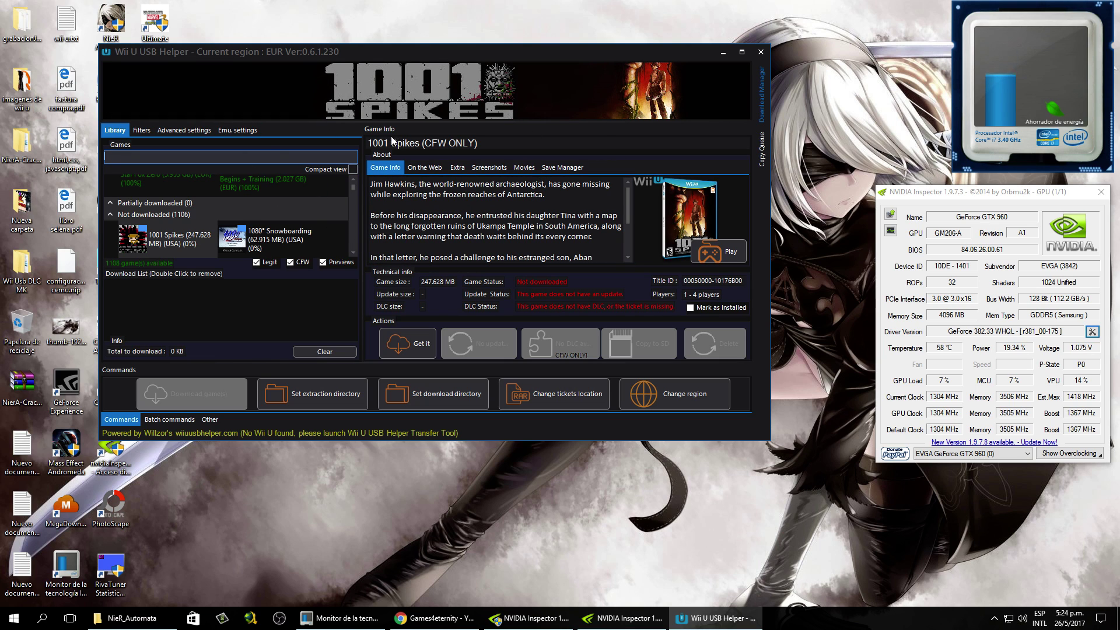
left_click_drag(262, 51, 356, 104)
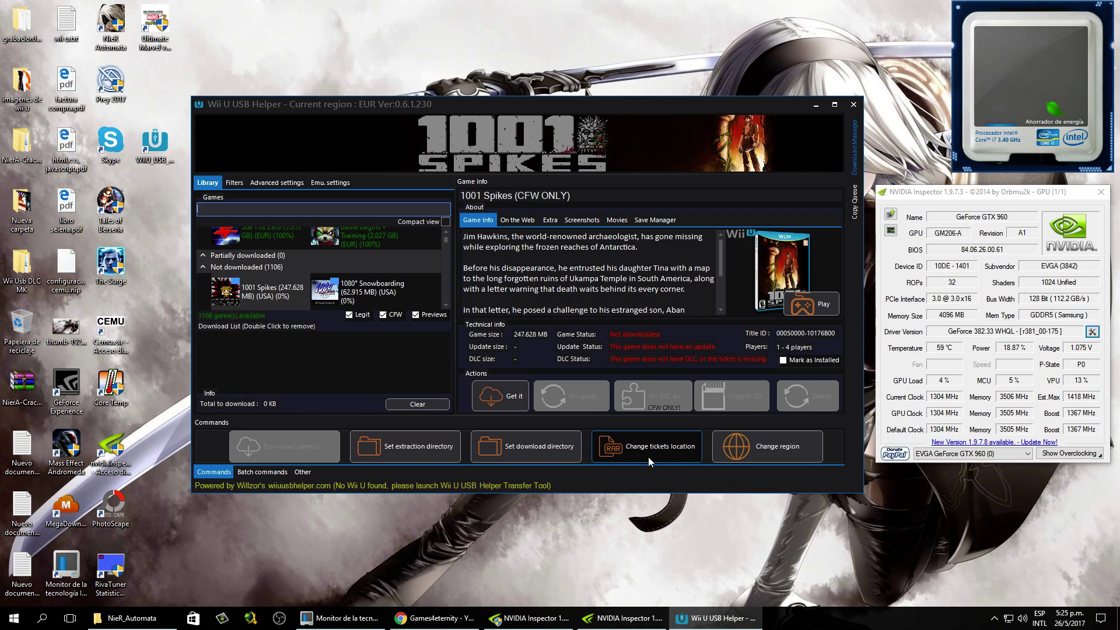
Step: Change the console region to EUR, agreeing to the terms and acknowledging the software notice
left_click(762, 456)
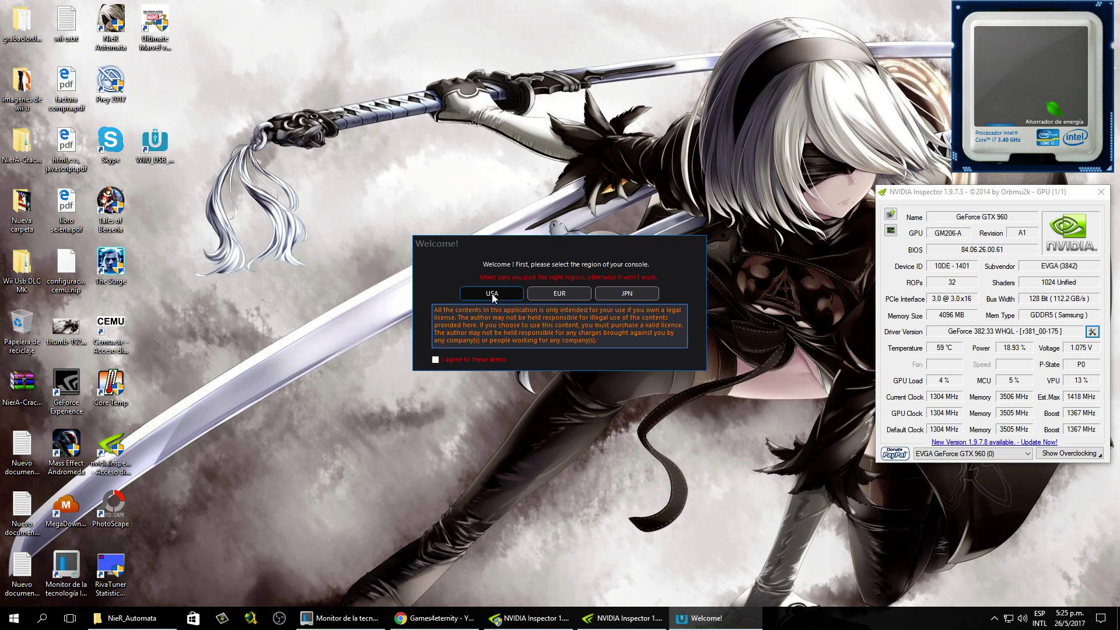
left_click(551, 294)
left_click(561, 261)
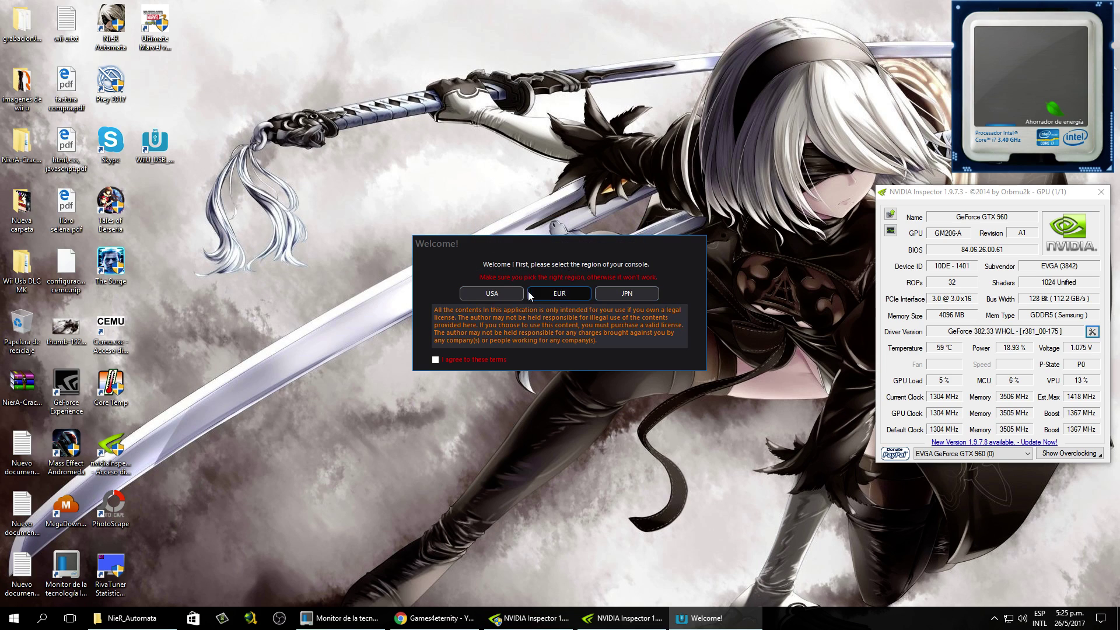
left_click(474, 358)
left_click(564, 295)
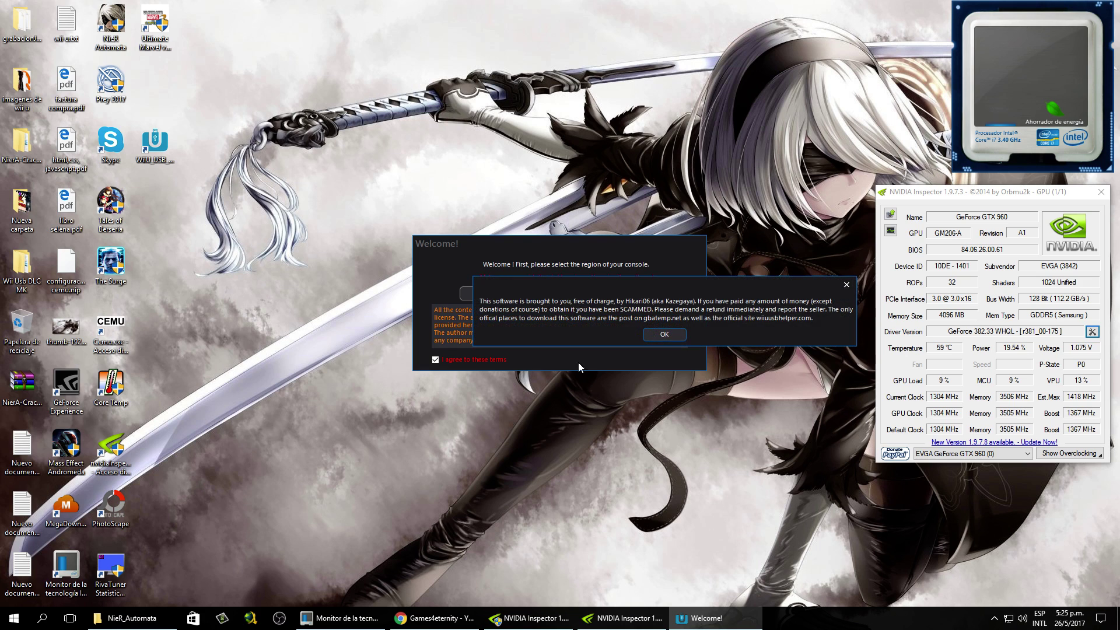
left_click(664, 334)
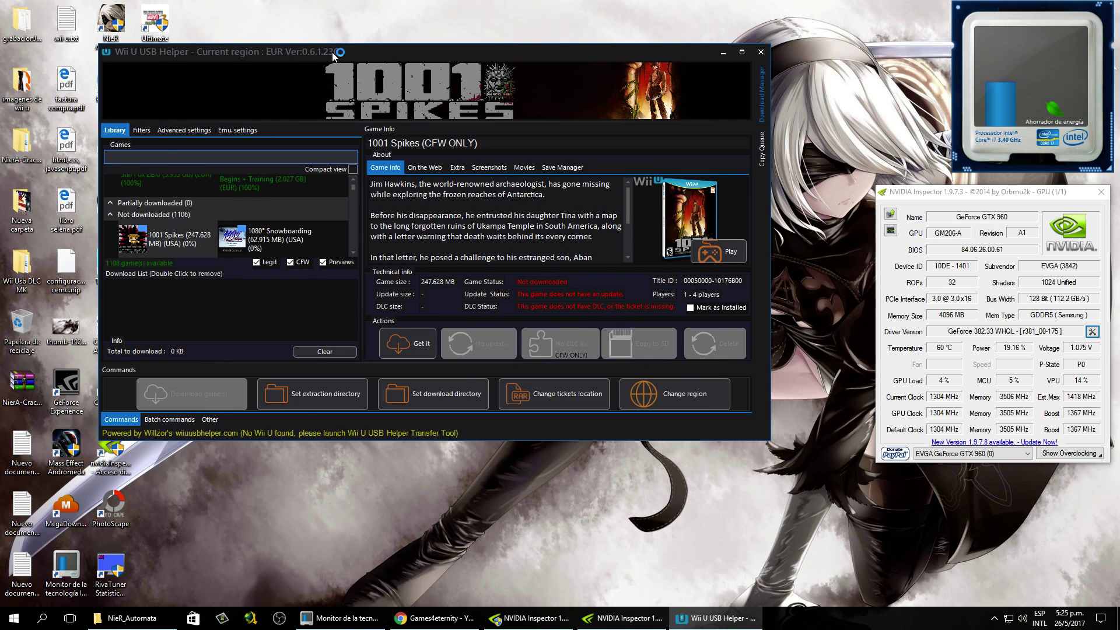
Step: Search the game library for "zelda breat" and select the EUR version of The Legend of Zelda Breath of the Wild
left_click_drag(289, 54, 355, 57)
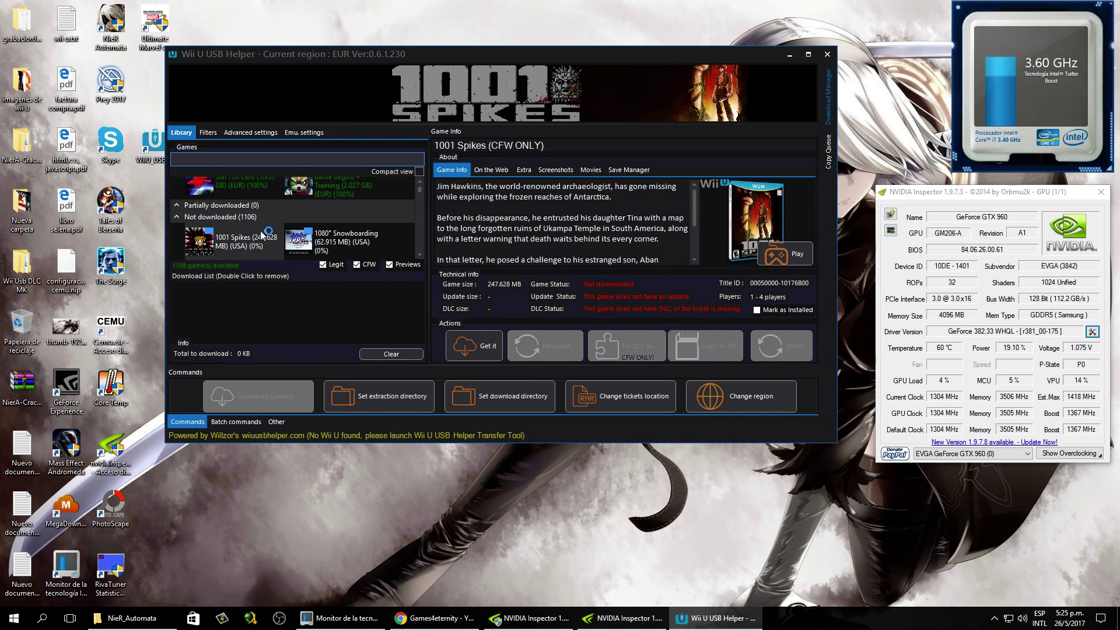
type("zelda")
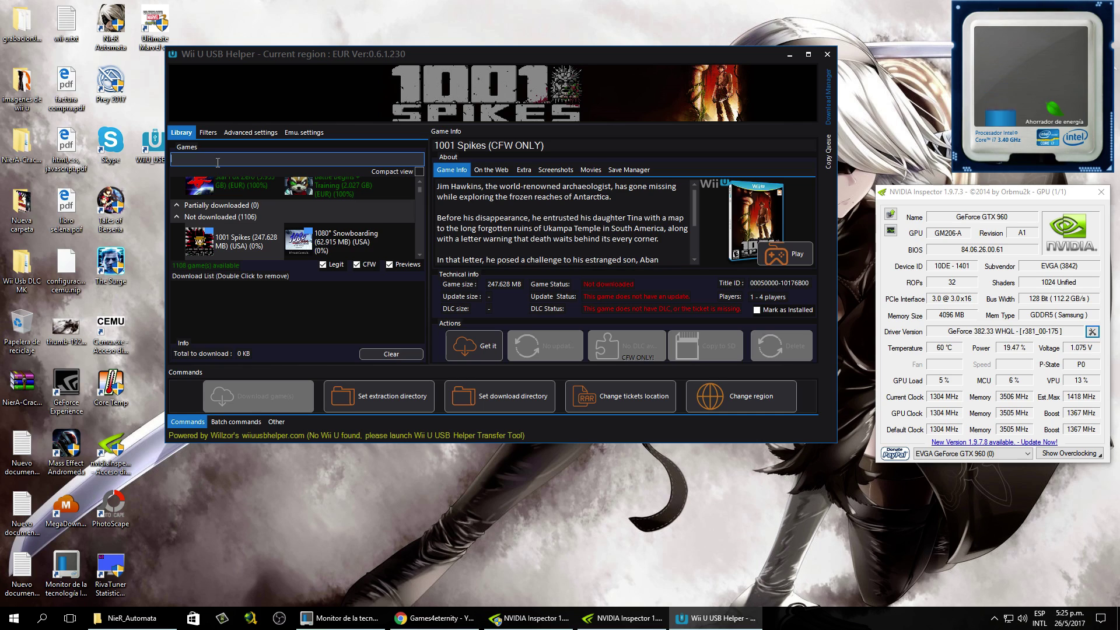
type(" breat")
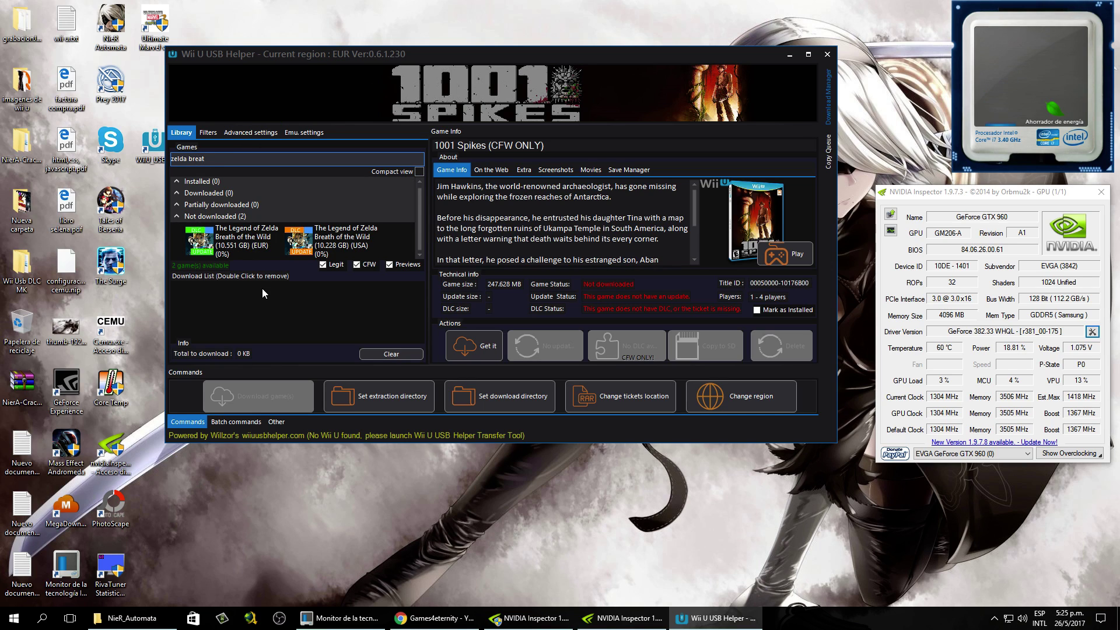
left_click(267, 245)
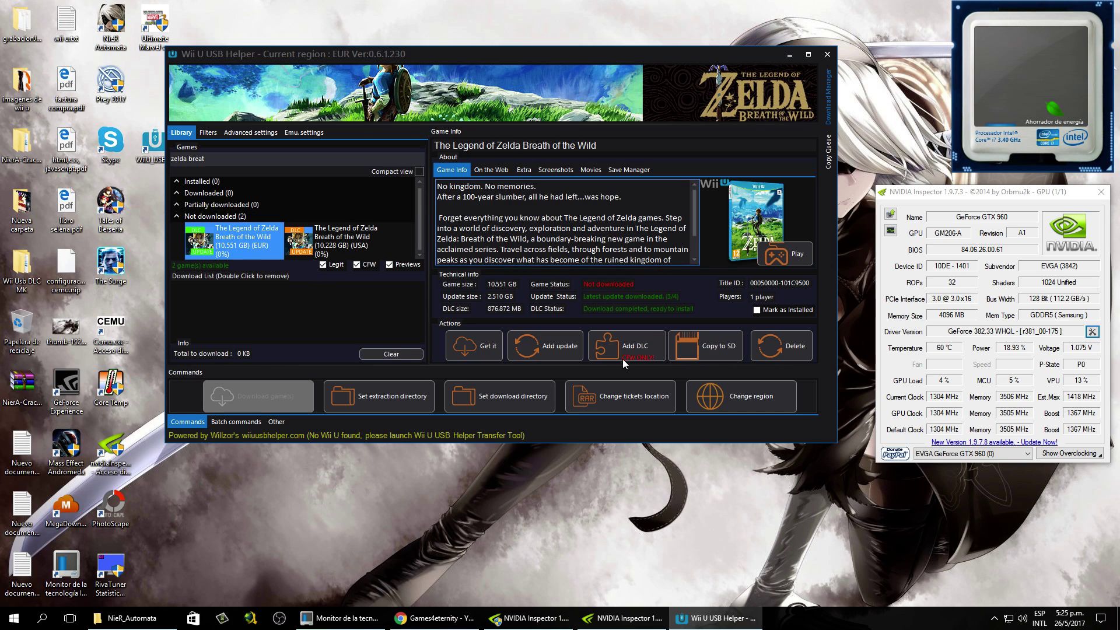
Step: Add the DLC and the v80 update of Breath of the Wild (EUR) to the download list
left_click_drag(481, 57, 495, 40)
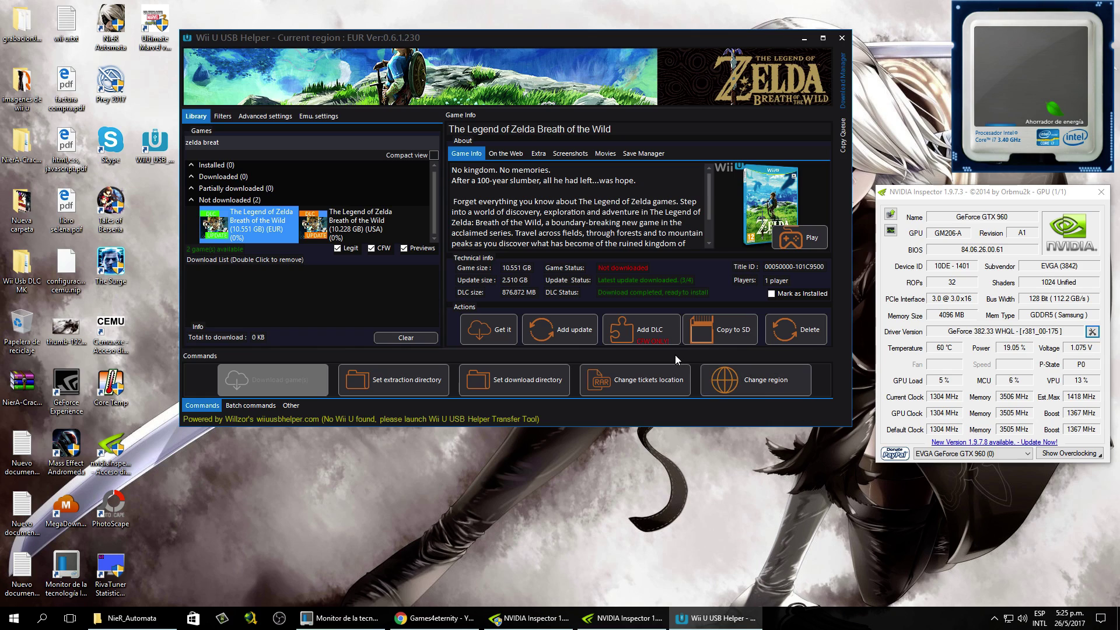
left_click(646, 332)
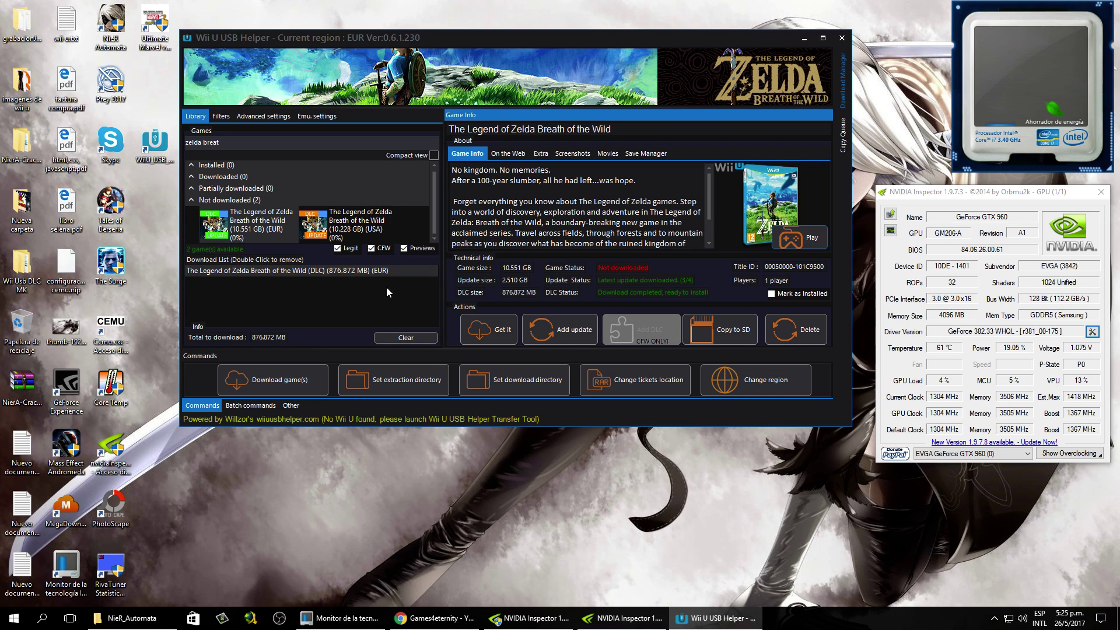
left_click(572, 337)
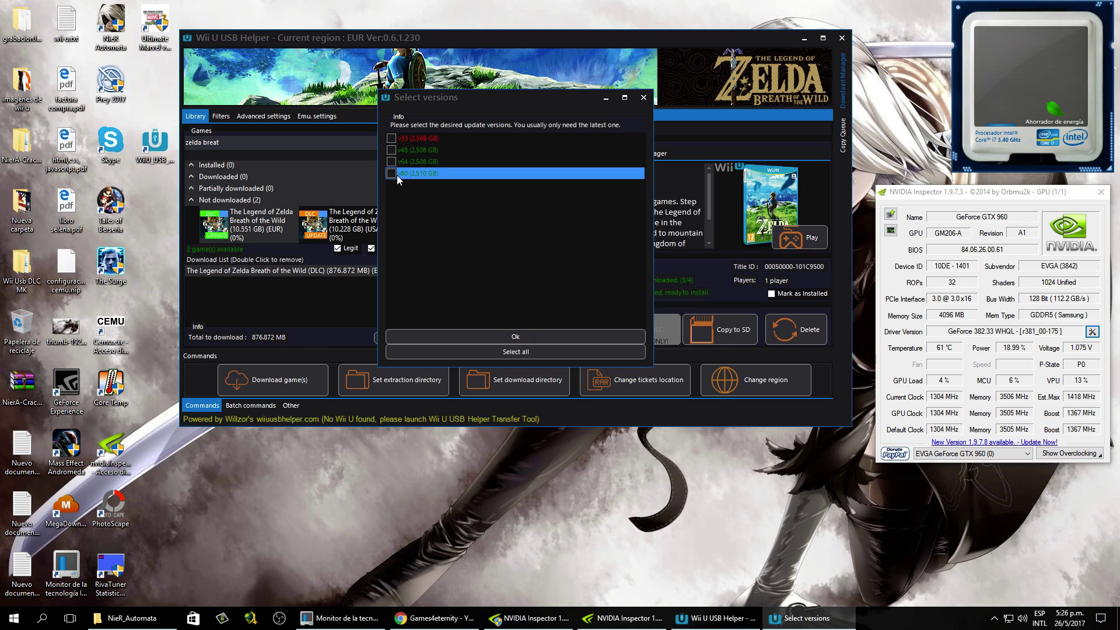
left_click(525, 336)
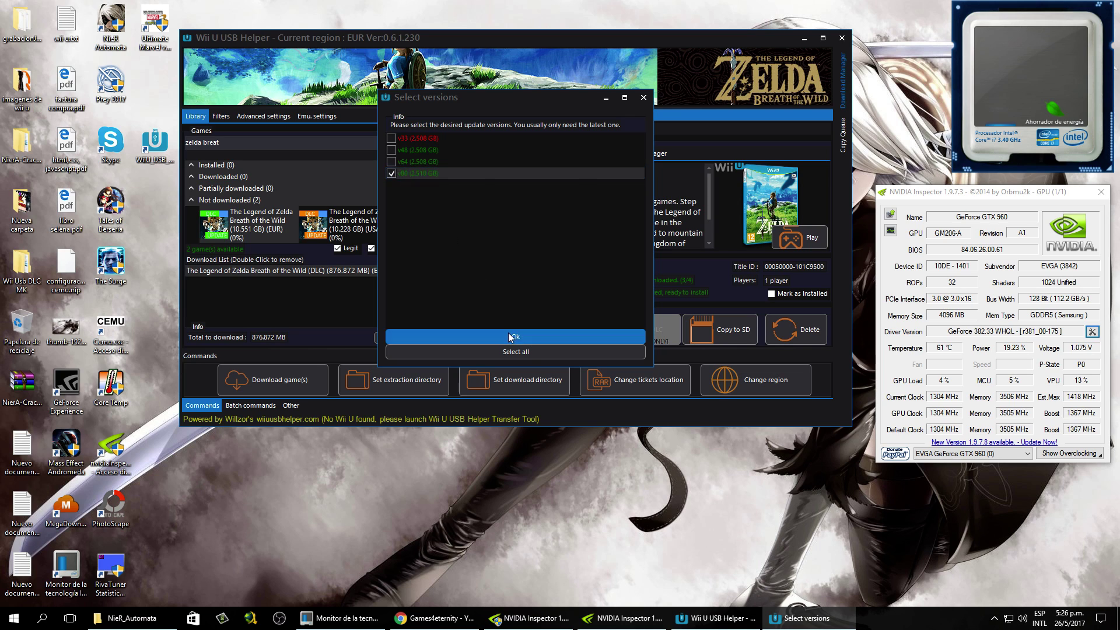
left_click(401, 281)
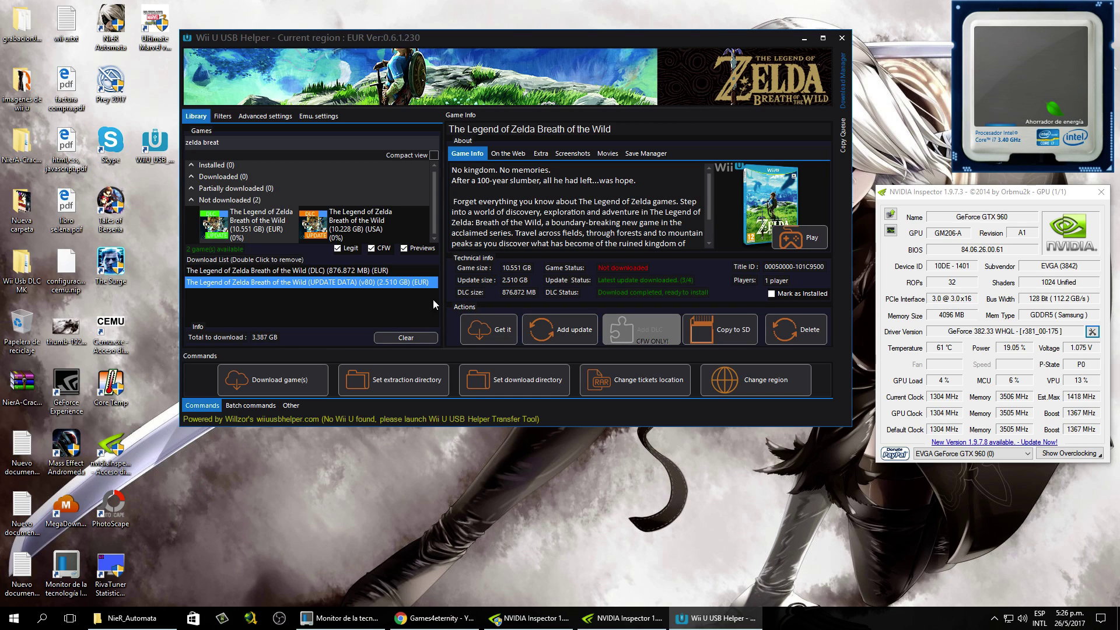
Step: Start downloading the queued DLC and update with Unpack enabled, abort the download and close the program
left_click(294, 380)
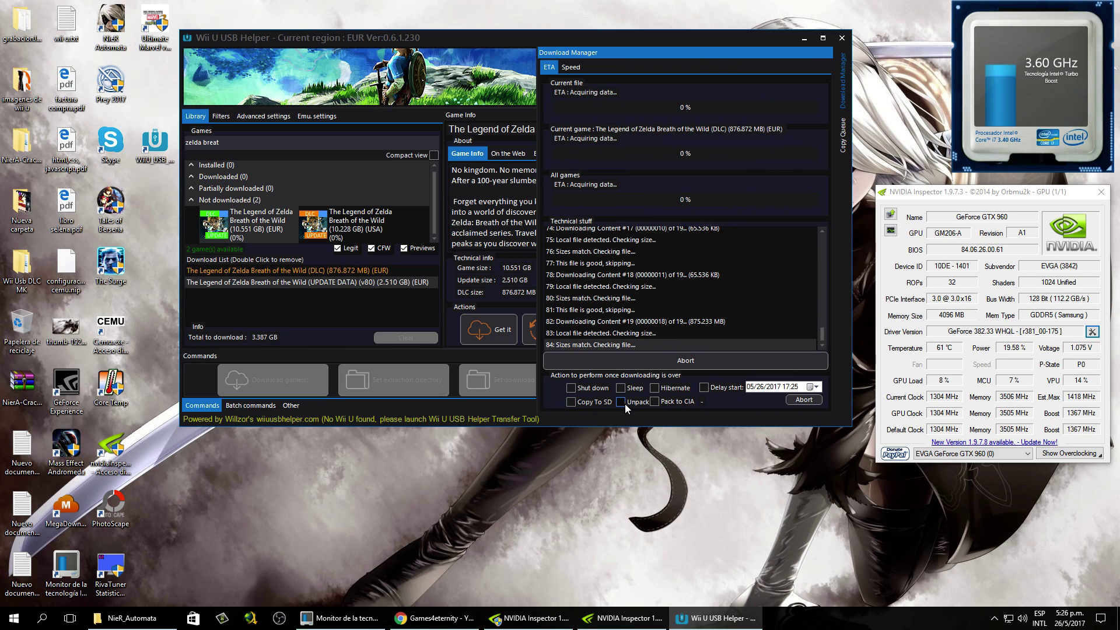
left_click(622, 403)
left_click(803, 401)
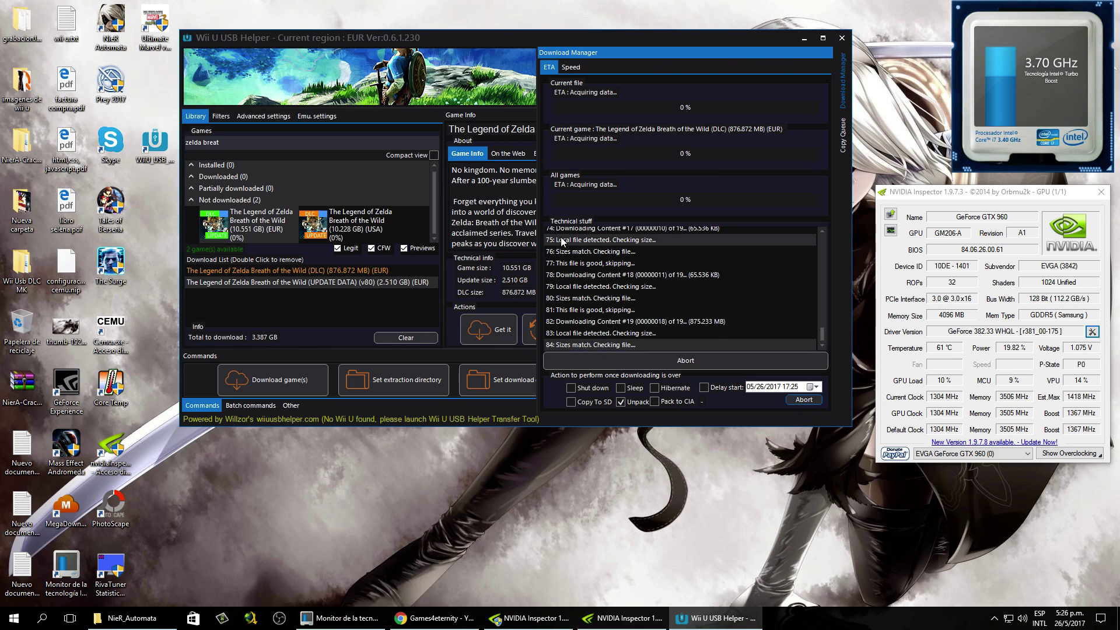
left_click(841, 39)
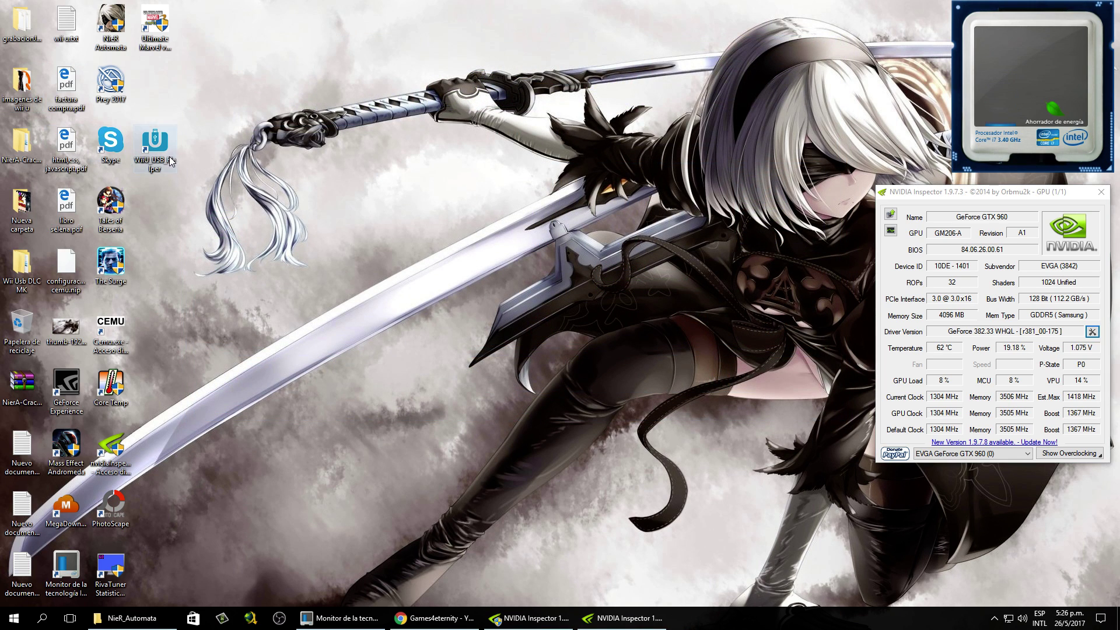
Step: Open the Cemu Loadiine Decrypt folder inside Wii Usb DLC MK > Wii Usb DLC Cemu > Games
double_click(21, 263)
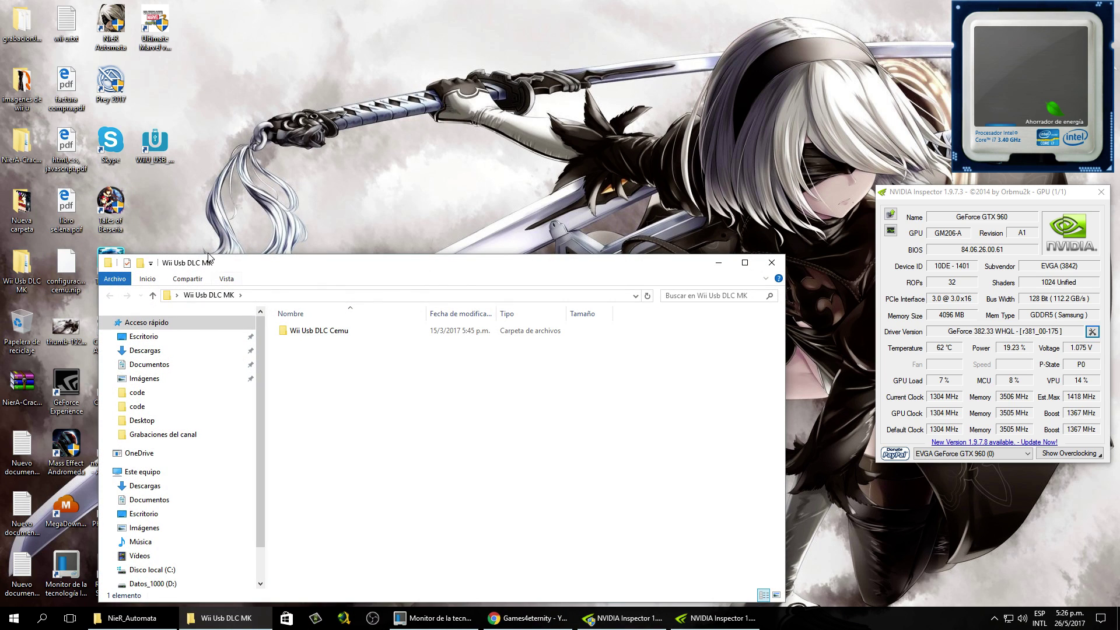
left_click_drag(249, 270, 180, 149)
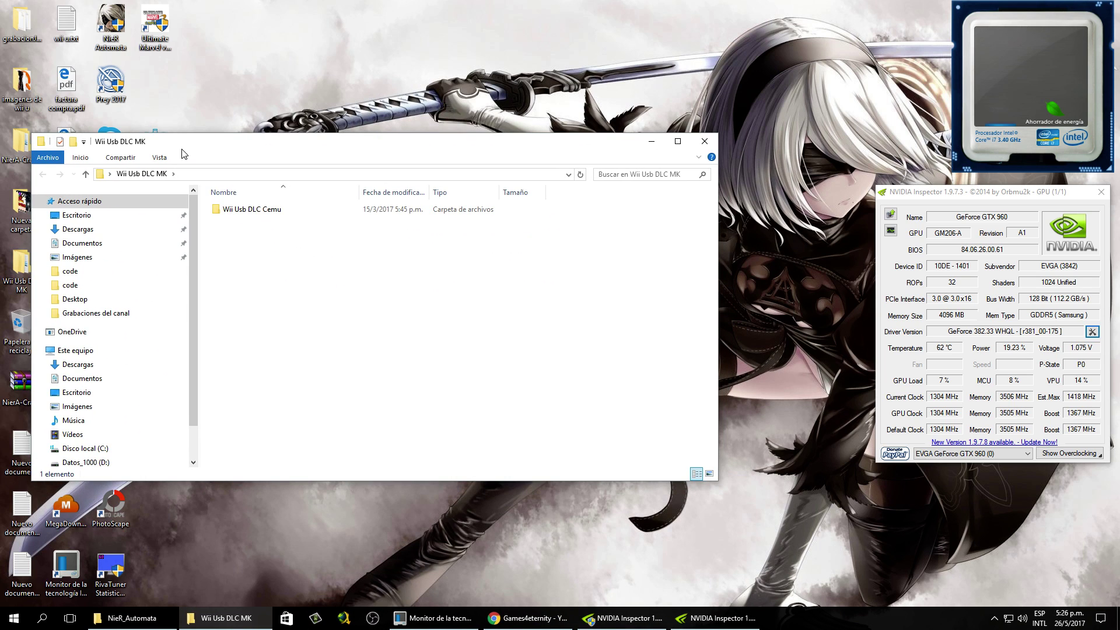
double_click(229, 211)
double_click(236, 224)
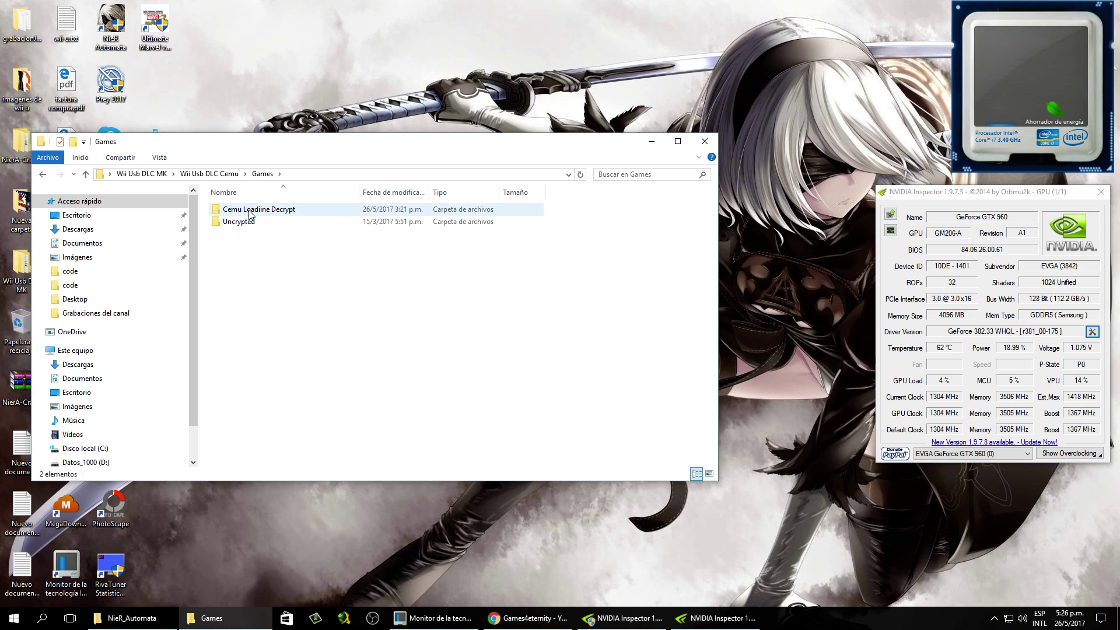
double_click(258, 211)
Step: Examine the unpacked DLC and update folders of The Legend of Zelda Breath of the Wild
left_click(254, 236)
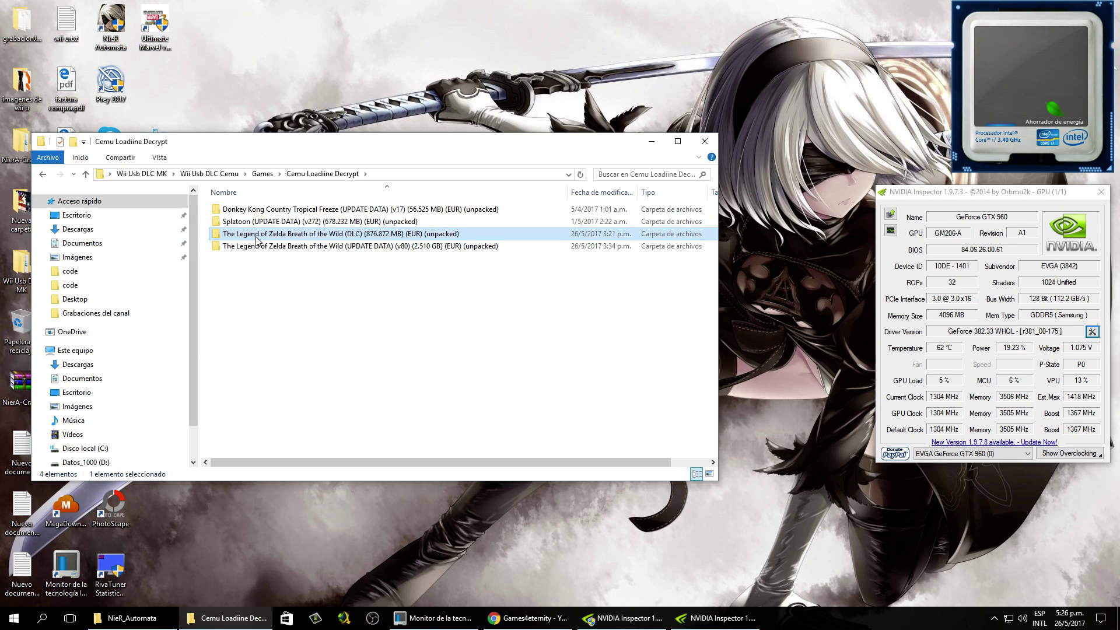
left_click(333, 248)
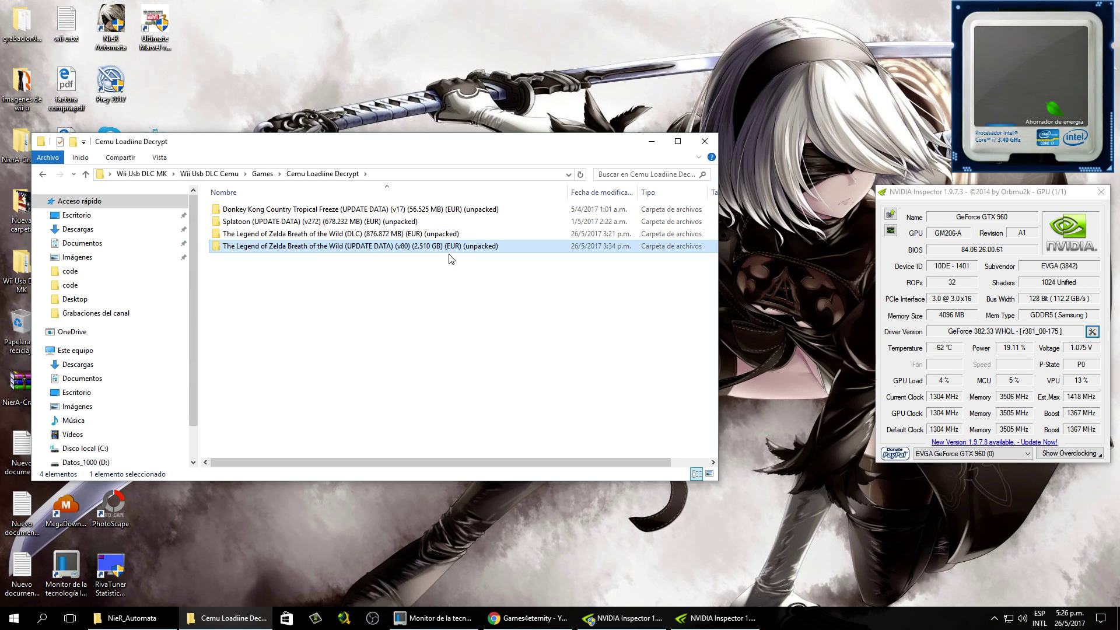
mouse_move(407, 252)
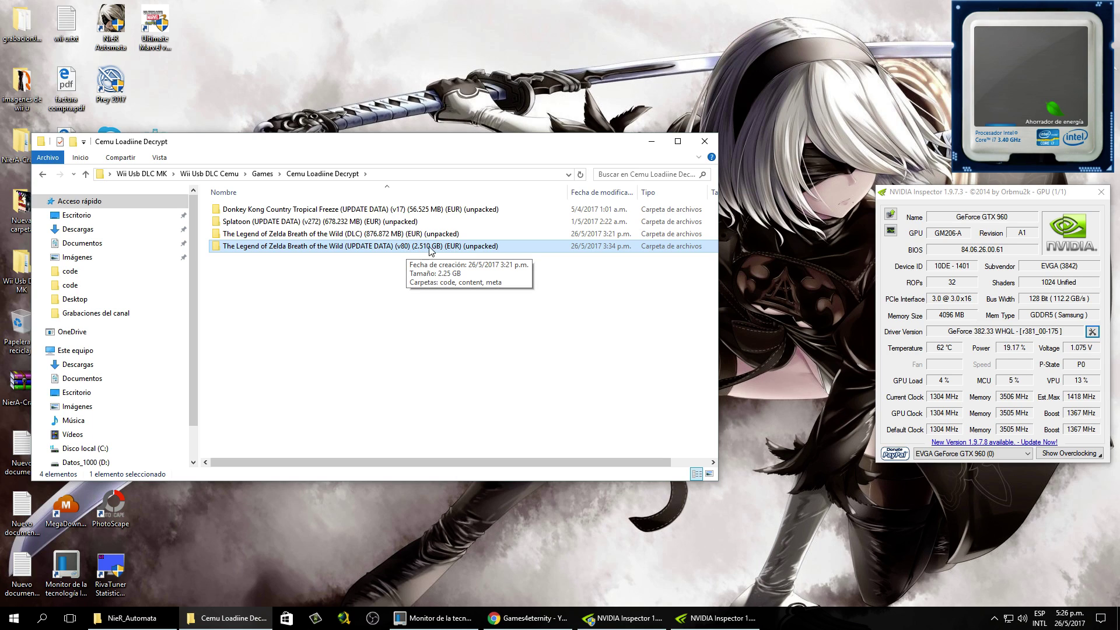
left_click(405, 238)
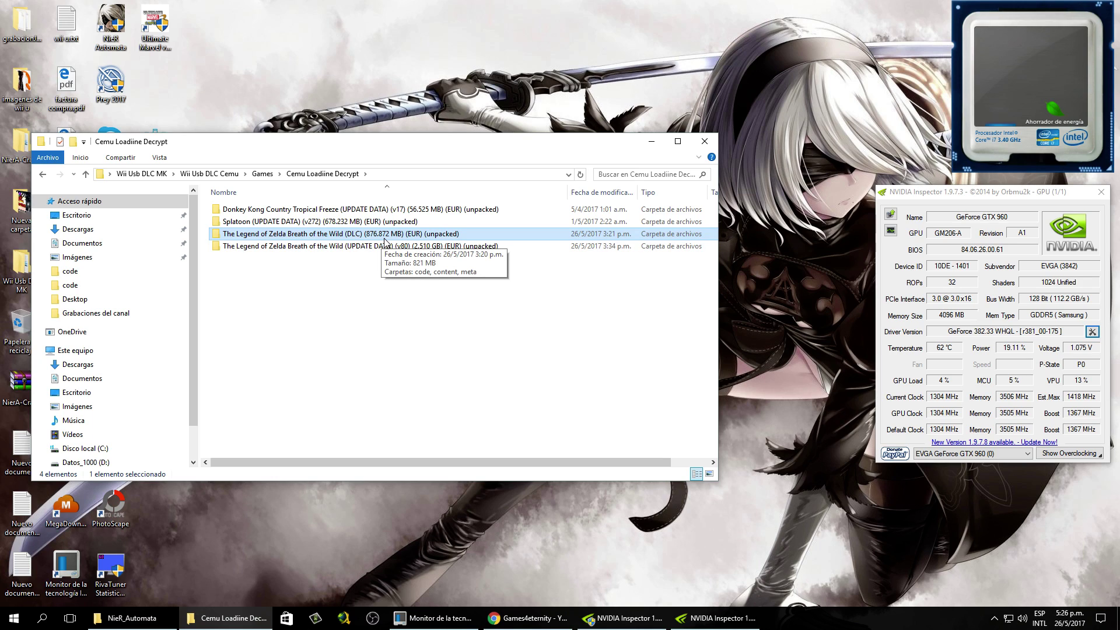
left_click(443, 262)
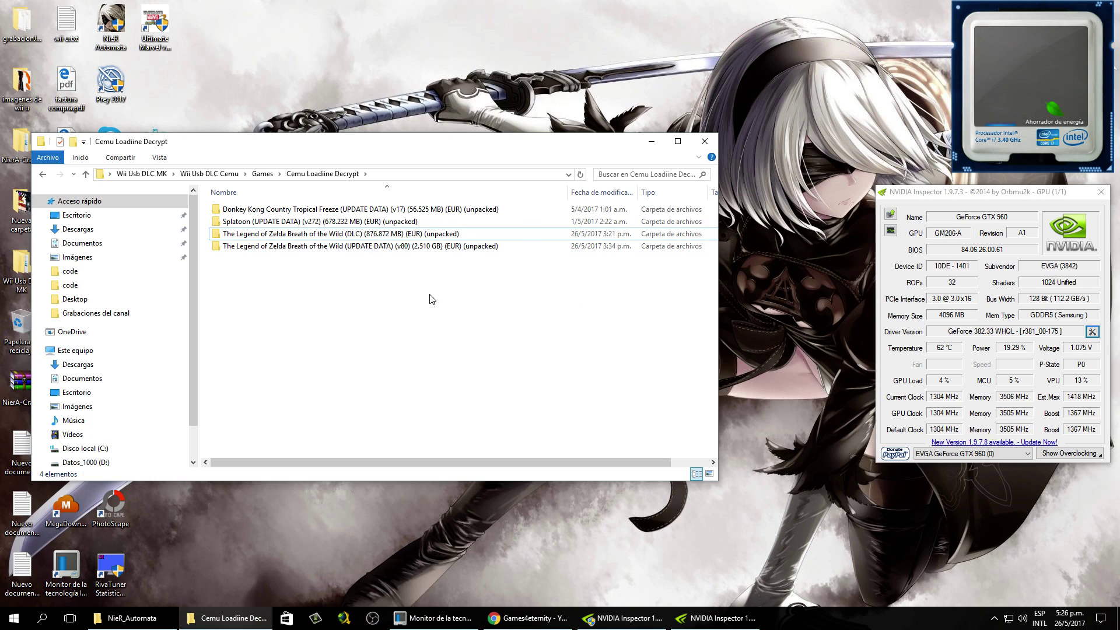
Step: Copy the code, content and meta folders from the unpacked Breath of the Wild v80 update folder
double_click(325, 246)
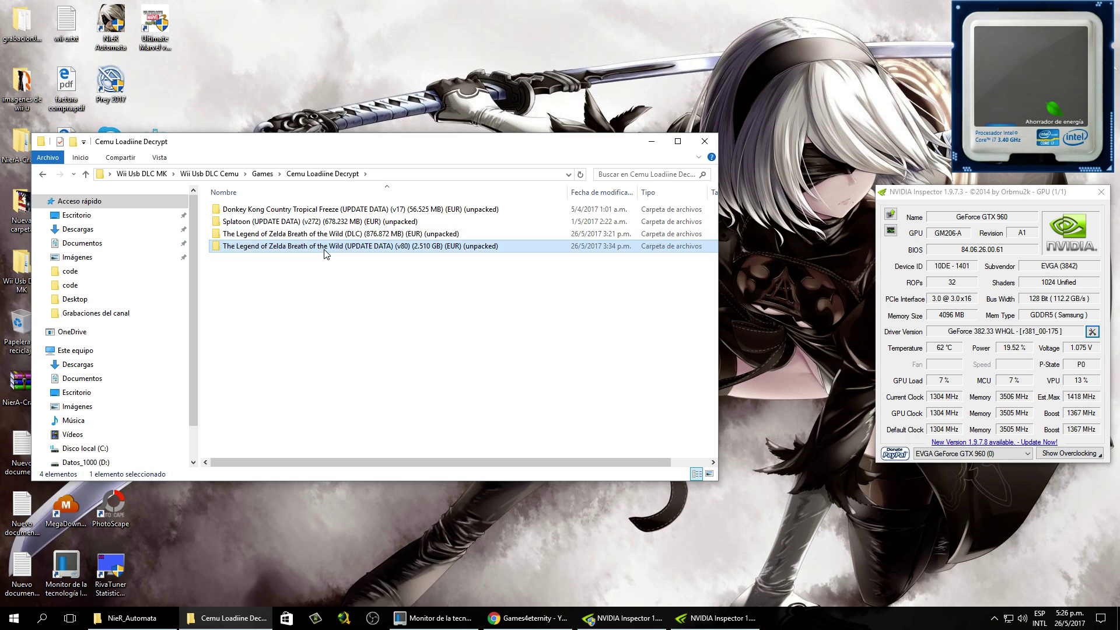
left_click_drag(255, 266, 224, 210)
right_click(223, 210)
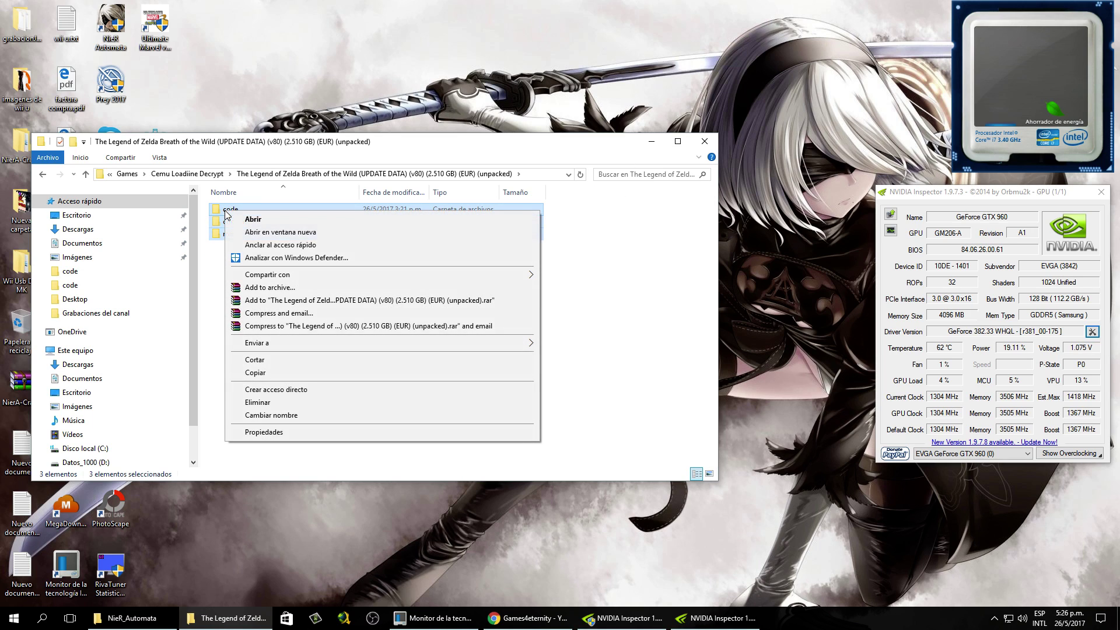
left_click(196, 311)
left_click(283, 295)
mouse_move(257, 287)
left_mouse_down()
mouse_move(238, 204)
mouse_move(236, 213)
left_mouse_up()
right_click(236, 215)
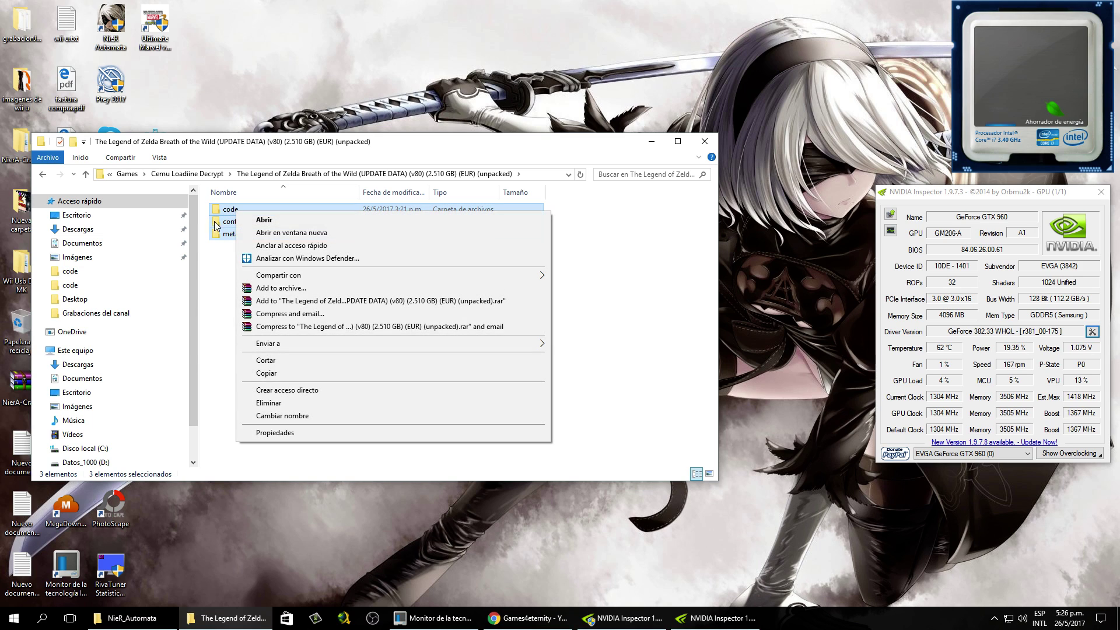
left_click(289, 373)
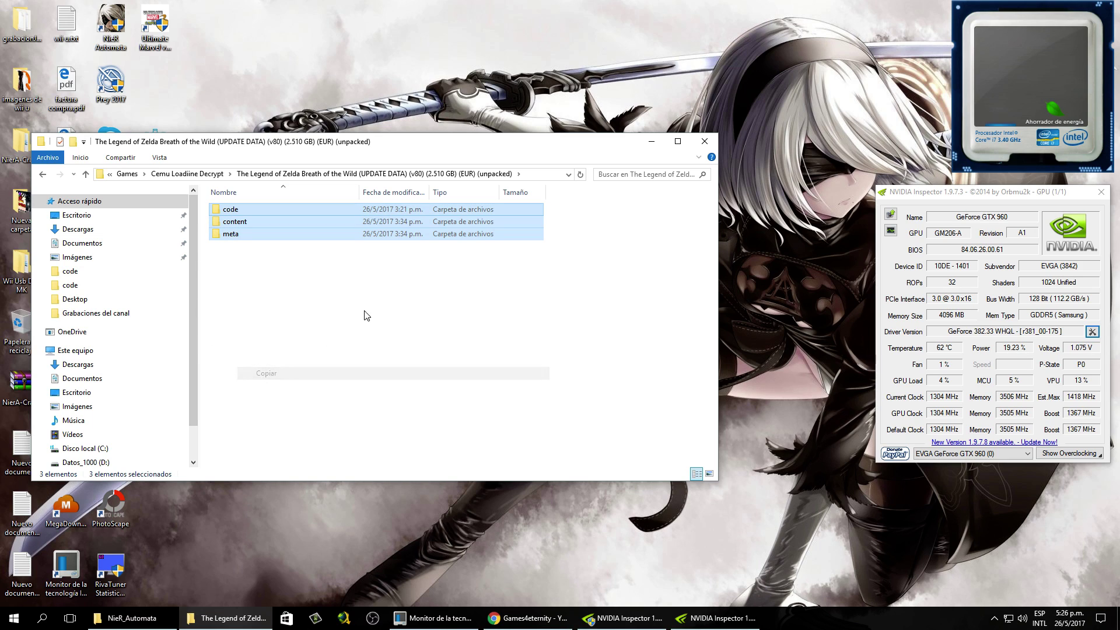
Step: Open the cemu 1.8.0 folder inside Juegos de Wii,Ps2 y mas etc on the Datos_1000 (D:) drive
left_click(99, 462)
double_click(273, 246)
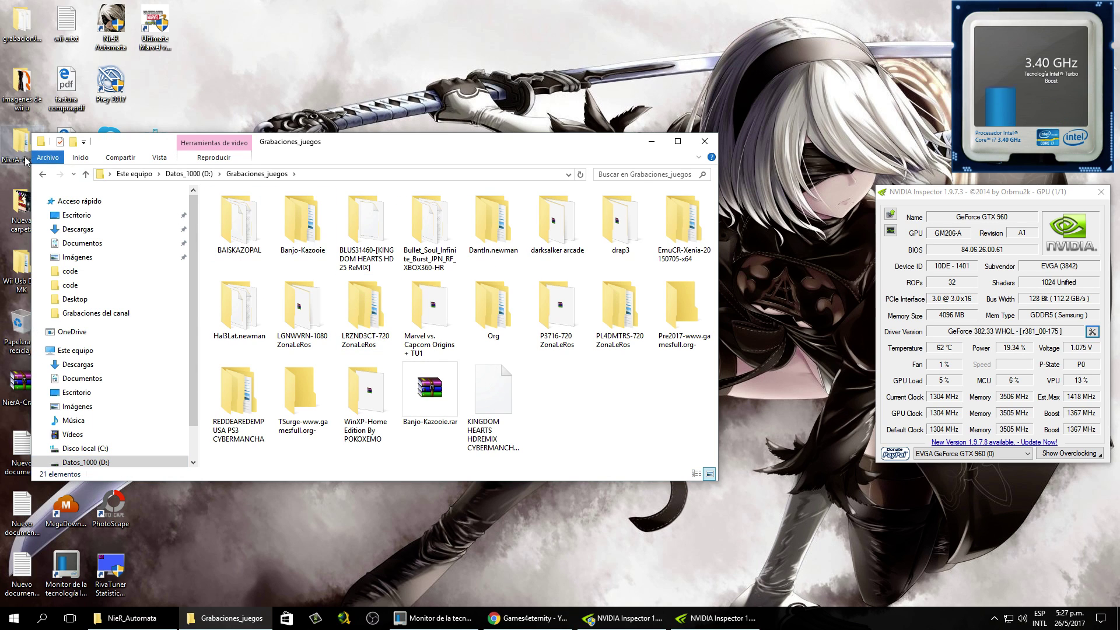
key("BackSpace")
double_click(235, 259)
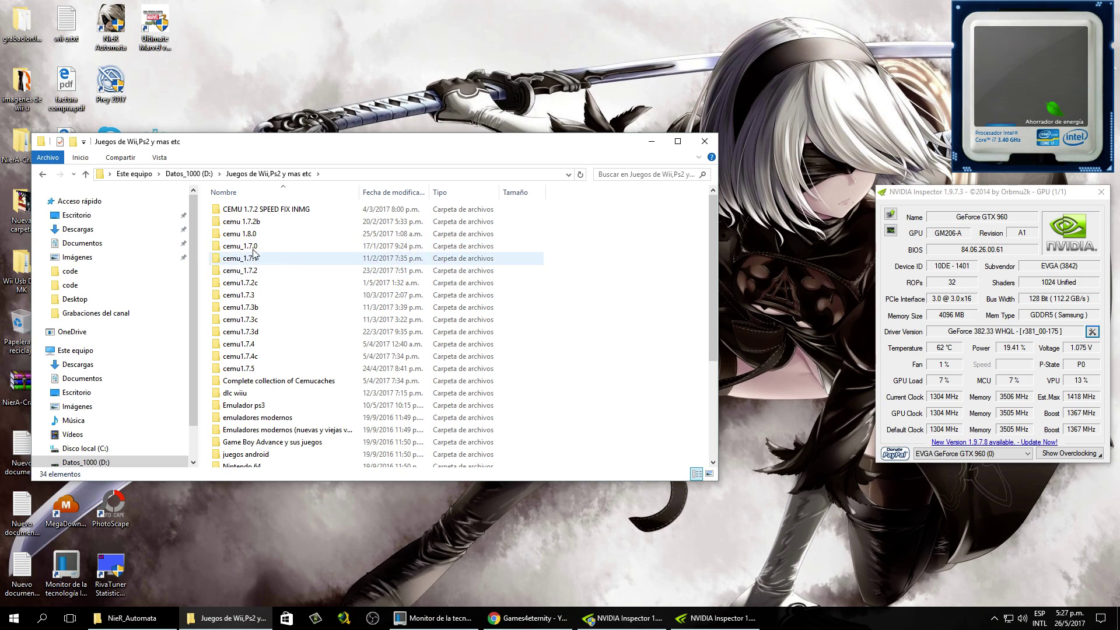
double_click(262, 233)
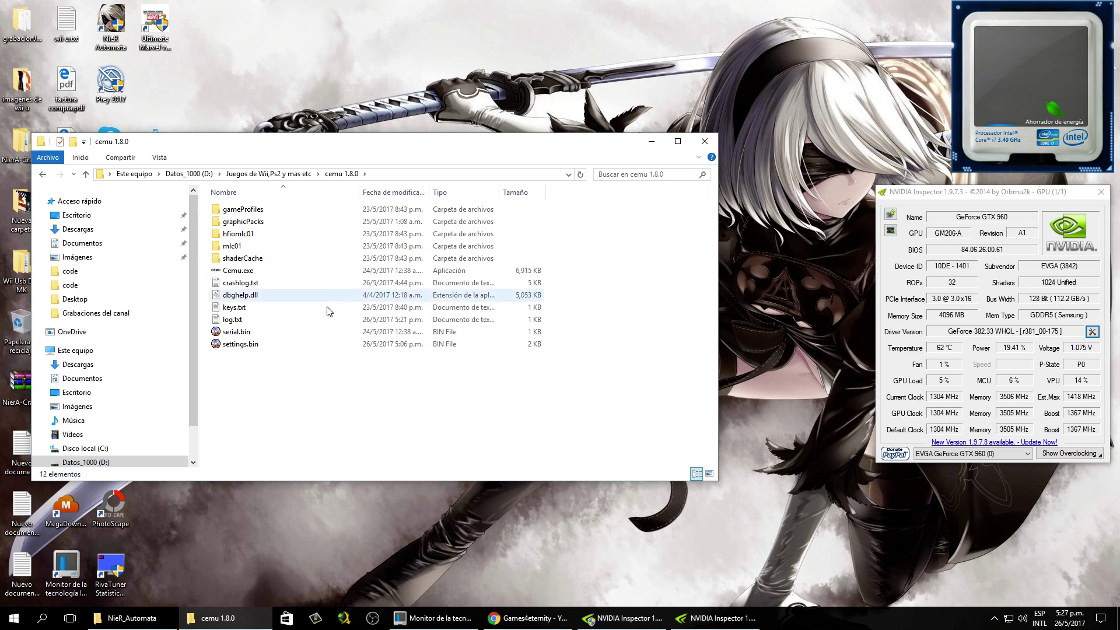
Step: Examine the launched game's name and the update storage path with its title ID in log.txt, and close the file
double_click(244, 321)
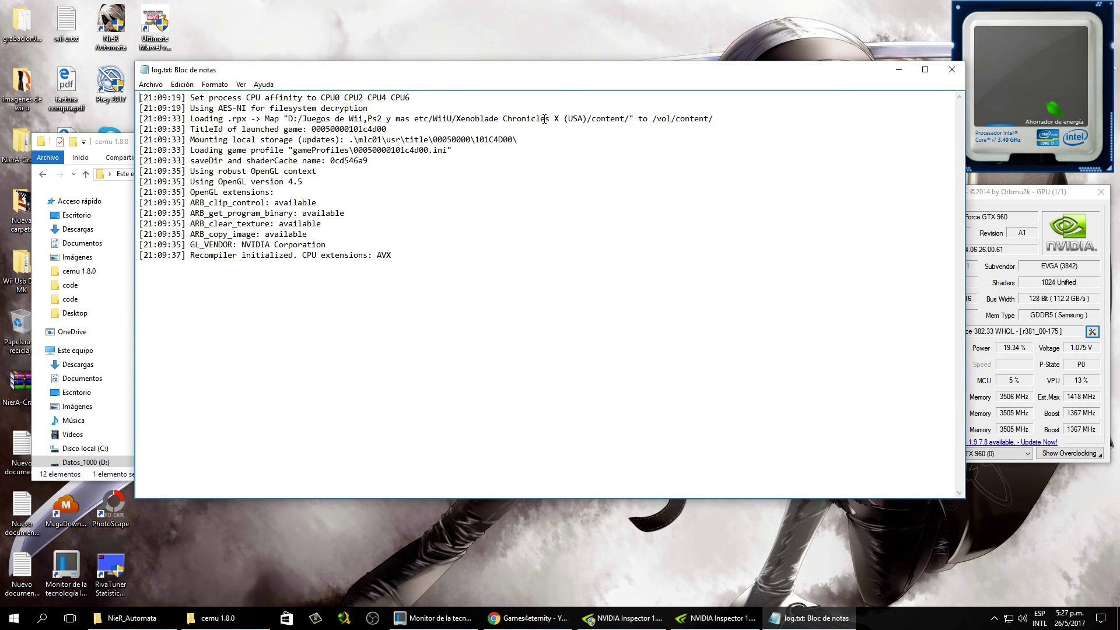
left_click_drag(564, 119, 455, 118)
left_click(507, 128)
left_click_drag(509, 139, 476, 139)
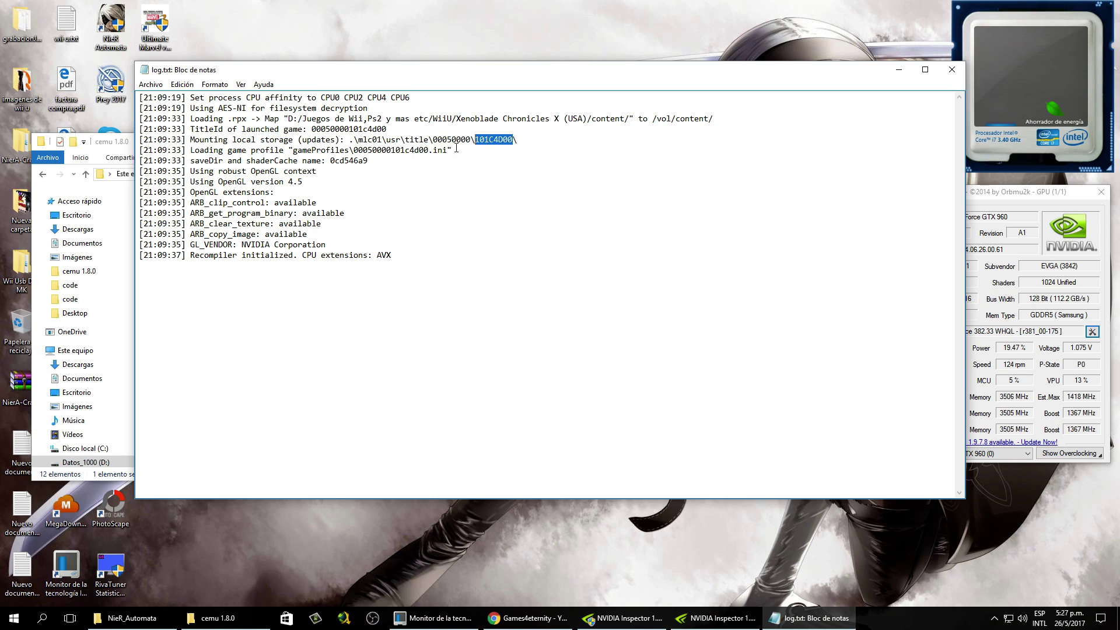
left_click(951, 69)
Step: Open the 101C9500 title folder under mlc01 > usr > title > 00050000 of cemu 1.8.0
double_click(240, 245)
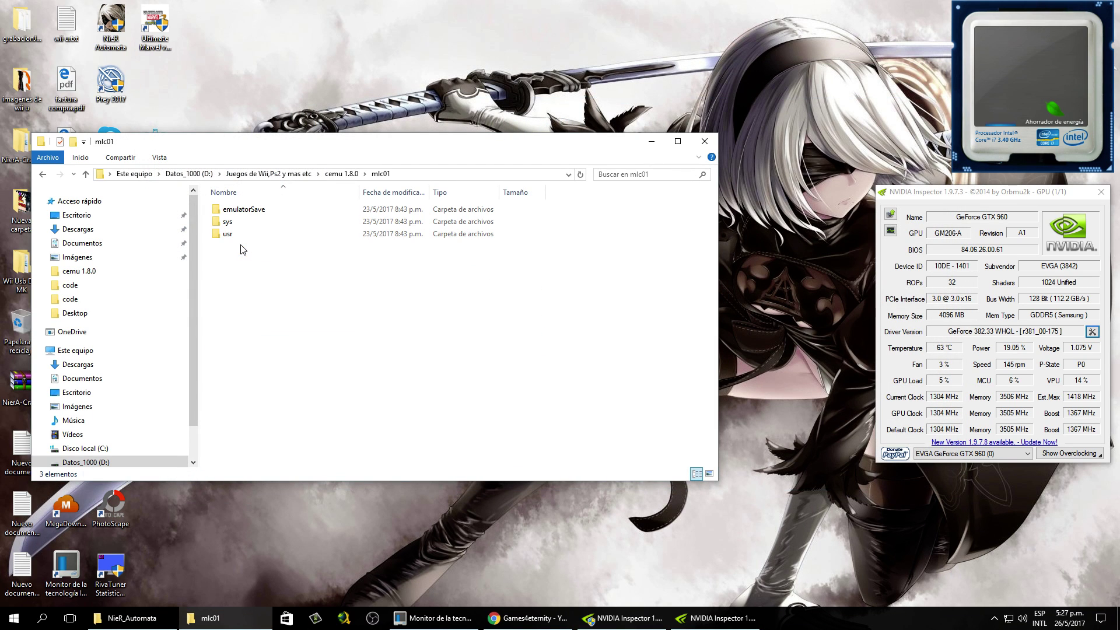
left_click(42, 174)
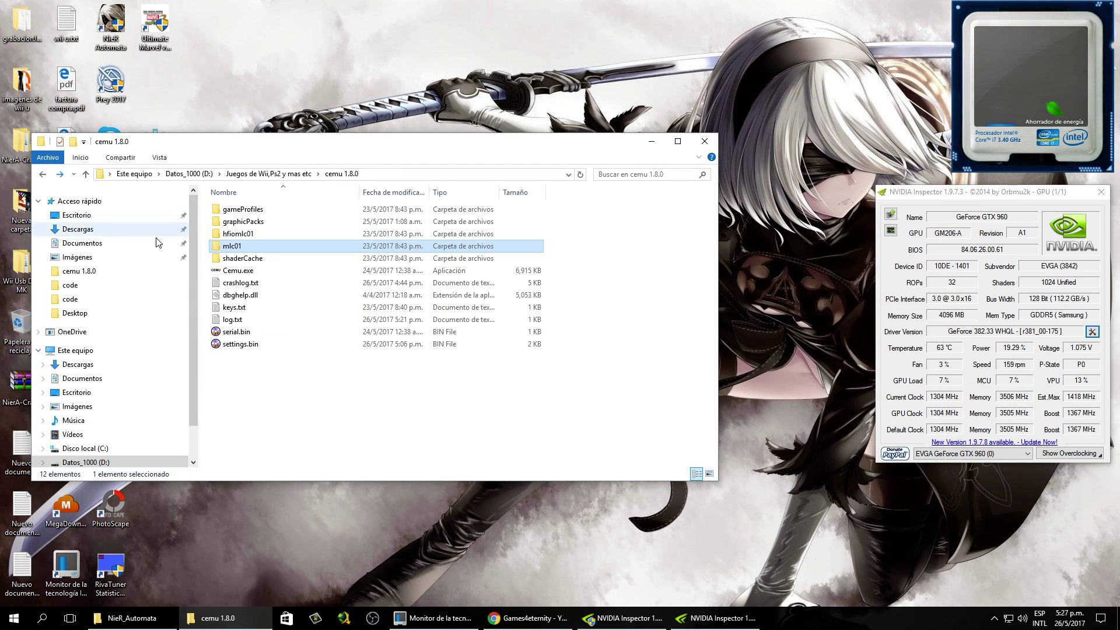
double_click(241, 247)
double_click(228, 238)
double_click(229, 224)
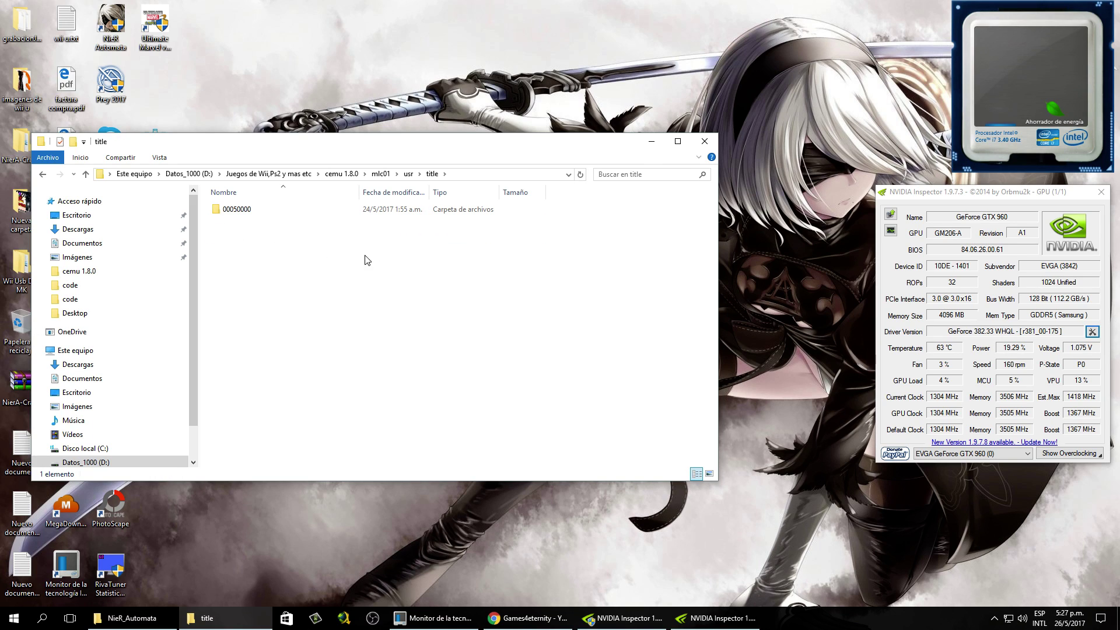
double_click(250, 211)
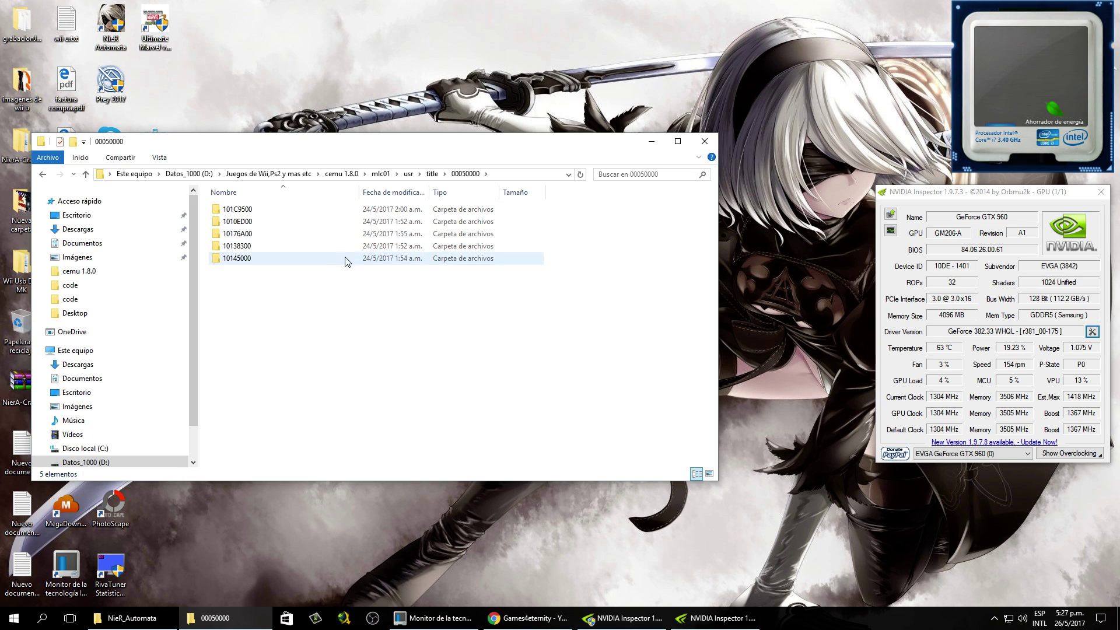
double_click(252, 211)
Step: Bring up and dismiss the paste option for the update folders in 101C9500, and open its aoc subfolder
right_click(285, 298)
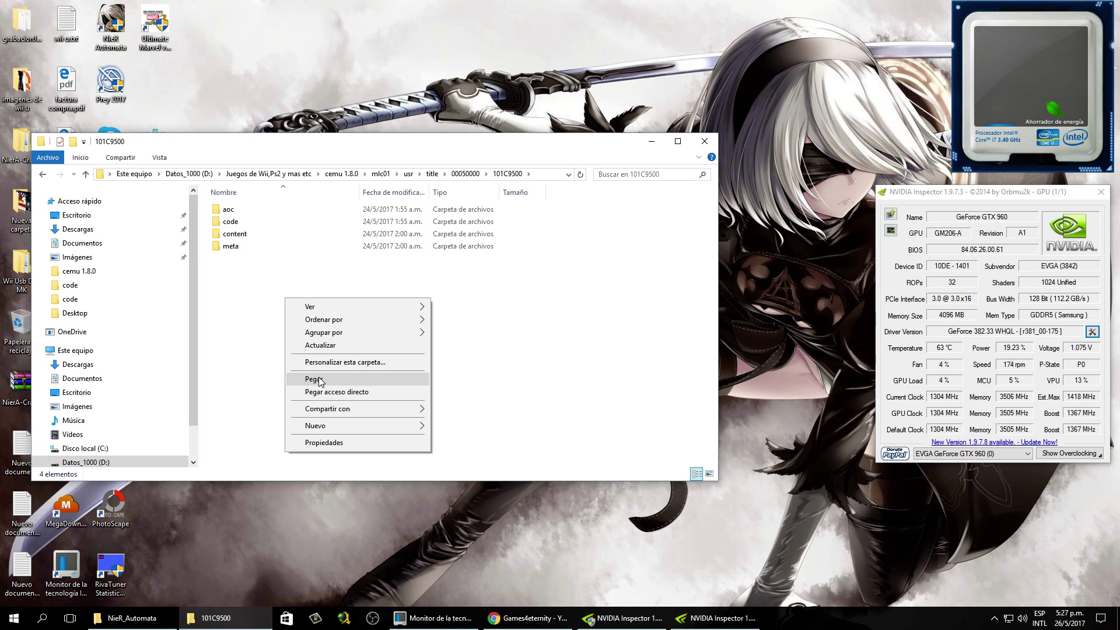
left_click(235, 224)
left_click_drag(248, 271, 229, 217)
double_click(228, 210)
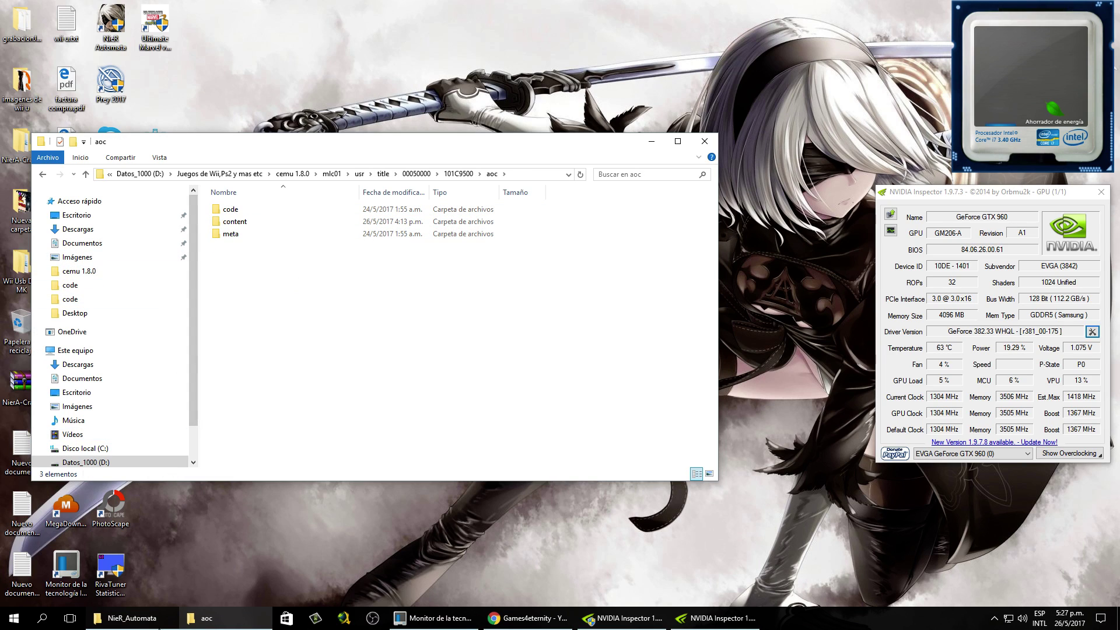
Step: Minimize the aoc folder window and close the NieR_Automata folder window
left_click(204, 618)
left_click(133, 619)
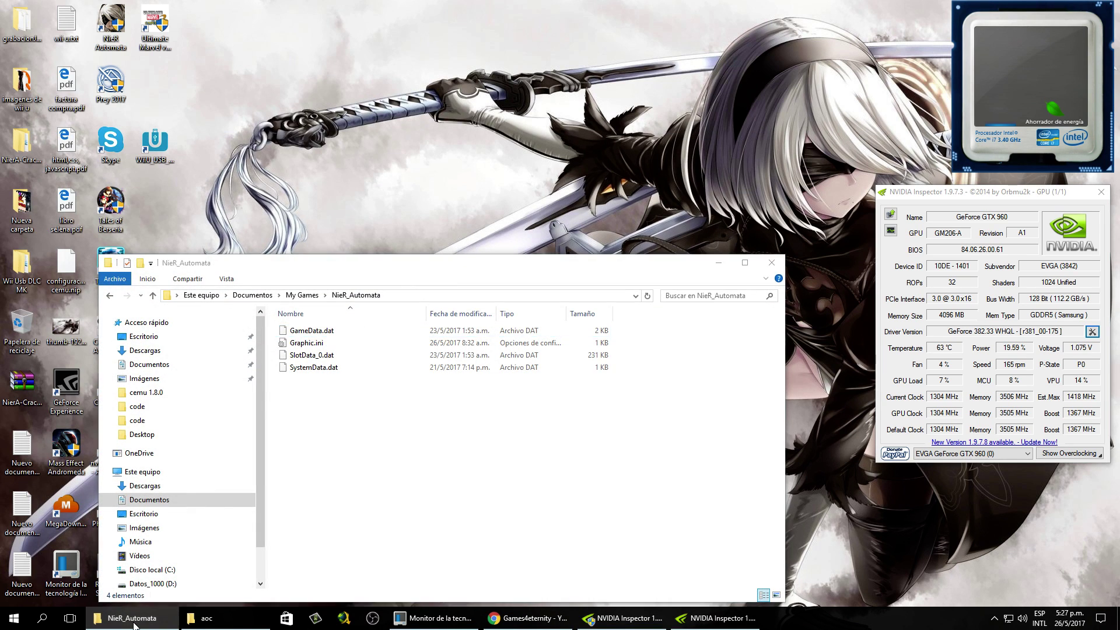
left_click(133, 619)
right_click(133, 620)
left_click(128, 601)
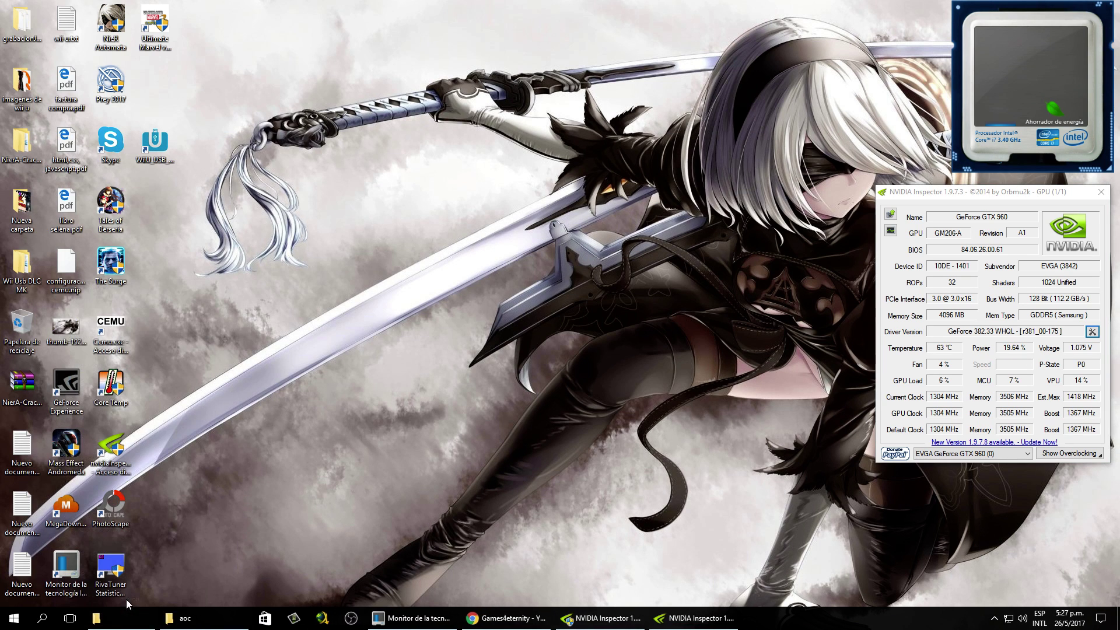
Step: Open the Cemu Loadiine Decrypt folder from Wii Usb DLC MK > Wii Usb DLC Cemu > Games in a new window
double_click(21, 269)
double_click(358, 328)
left_click(295, 344)
double_click(296, 344)
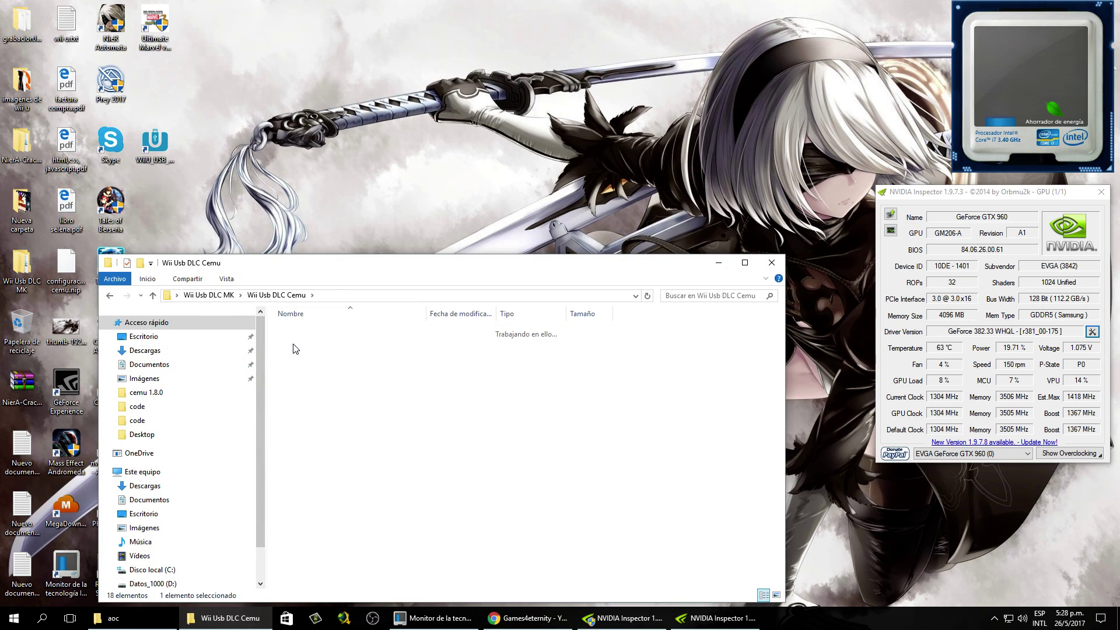
double_click(300, 330)
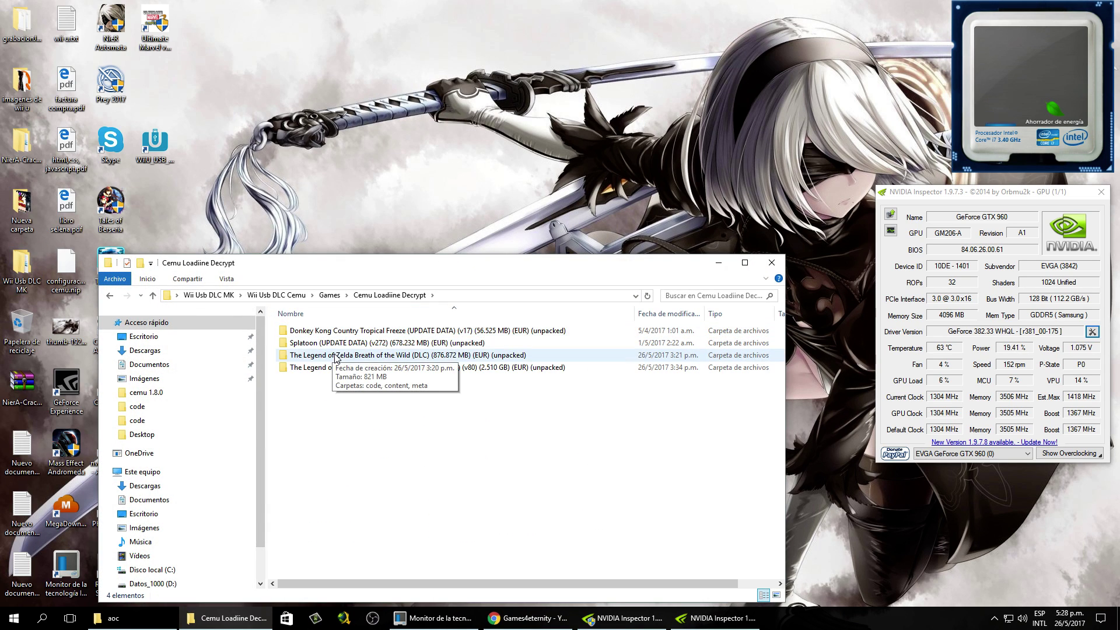
Step: Copy the code, content and meta folders from the unpacked Breath of the Wild (DLC) (EUR) folder
double_click(353, 355)
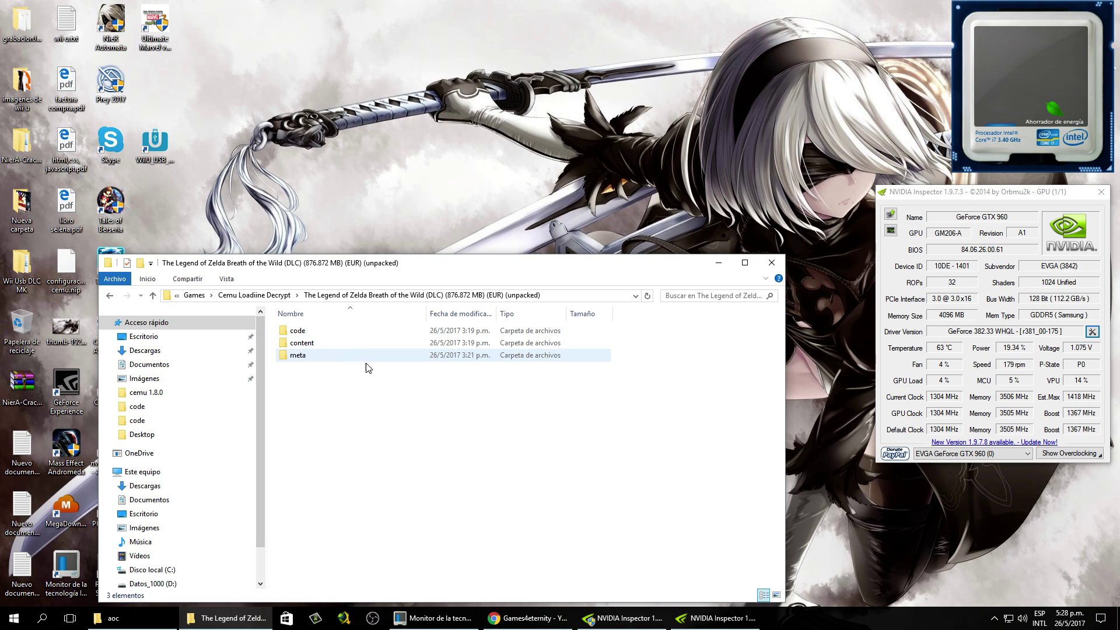
left_click_drag(385, 377, 313, 323)
right_click(316, 335)
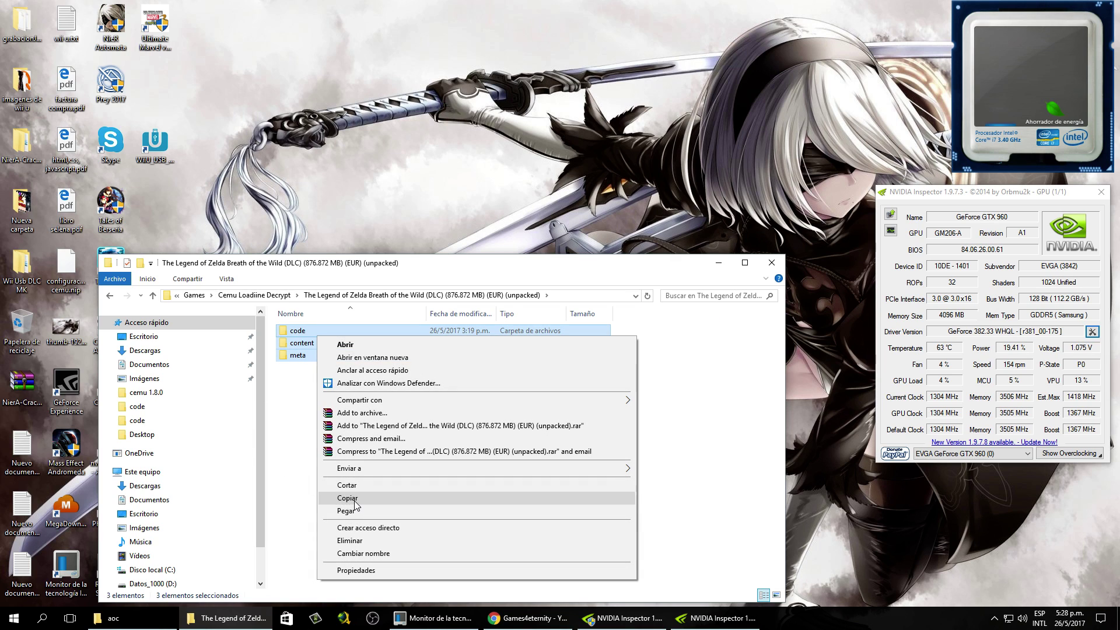
left_click(353, 499)
Step: Return to the aoc folder, bring up its paste option for the DLC folders and dismiss it
left_click(110, 618)
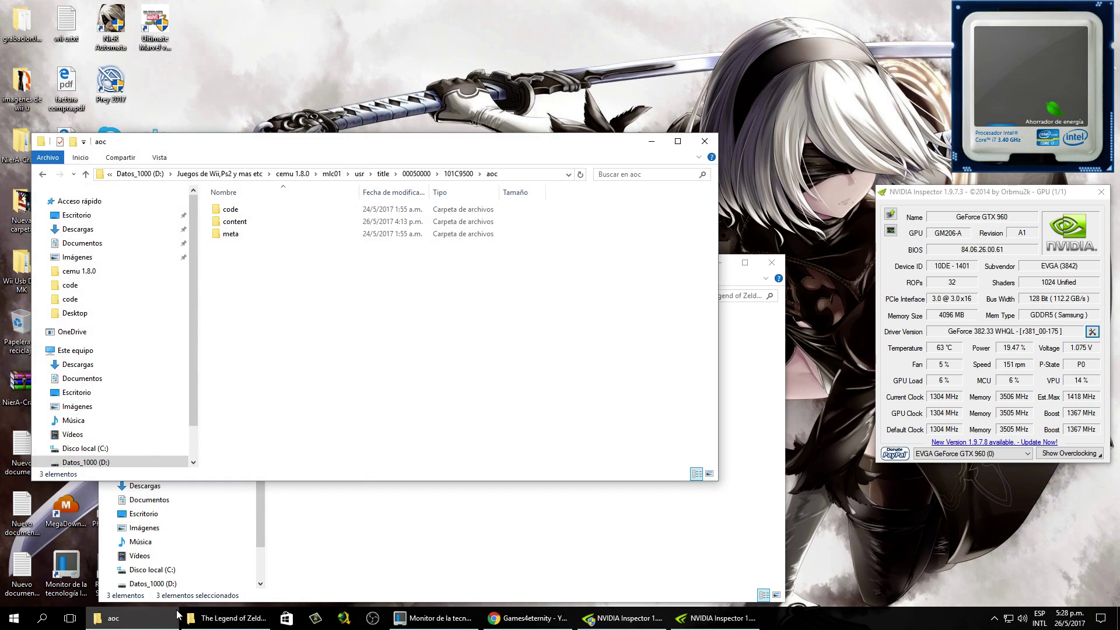
right_click(251, 344)
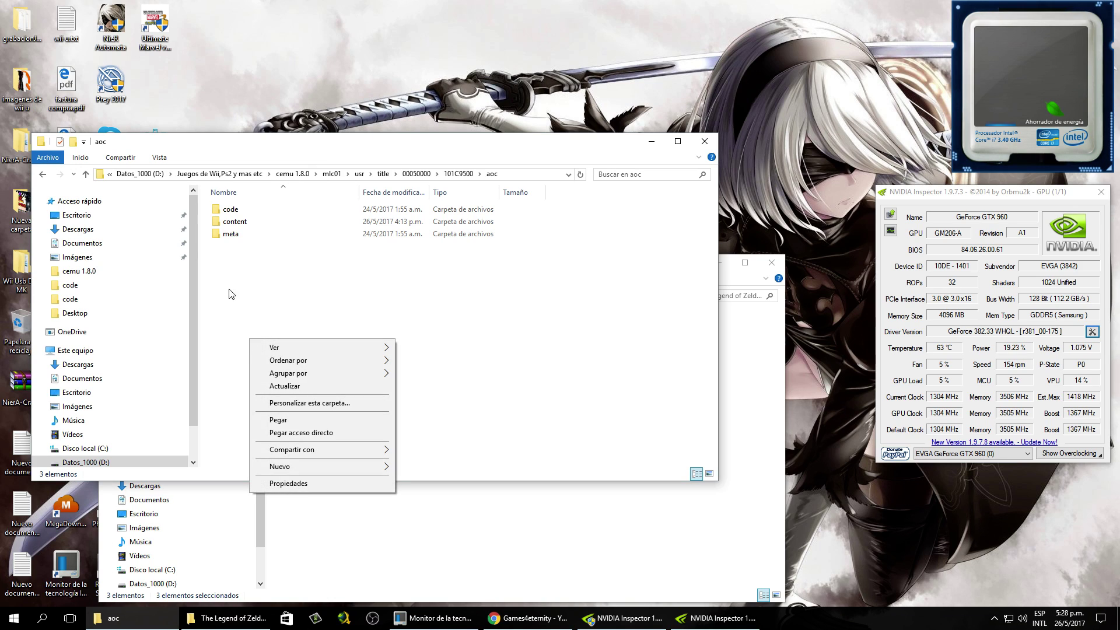
left_click(299, 321)
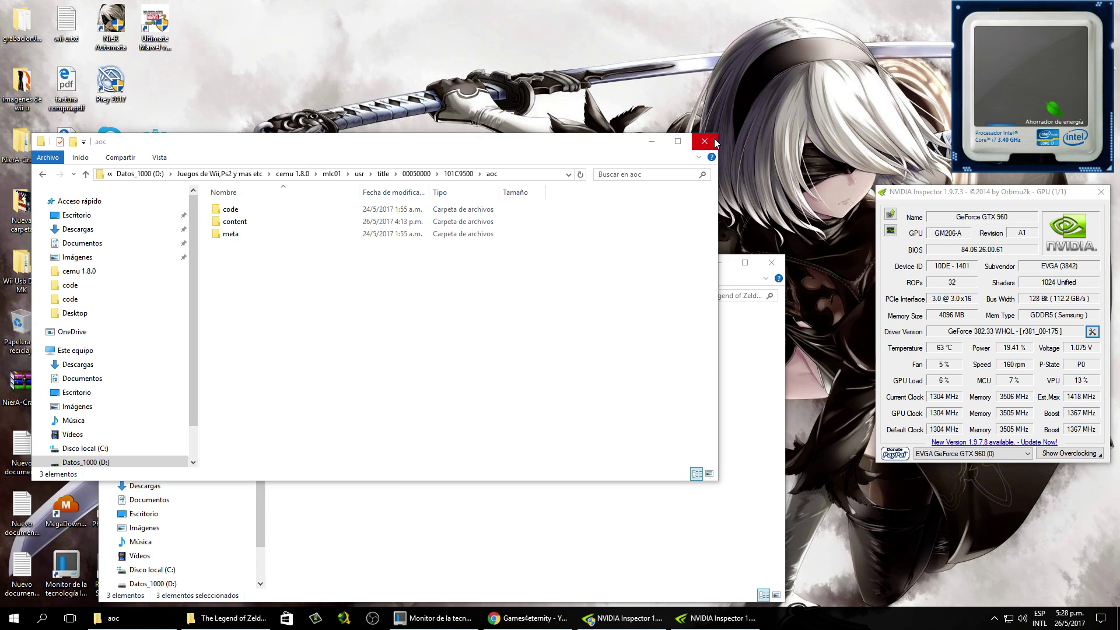
Step: Close the aoc and unpacked DLC folder windows to return to the desktop
left_click(715, 142)
left_click(709, 347)
left_click(771, 263)
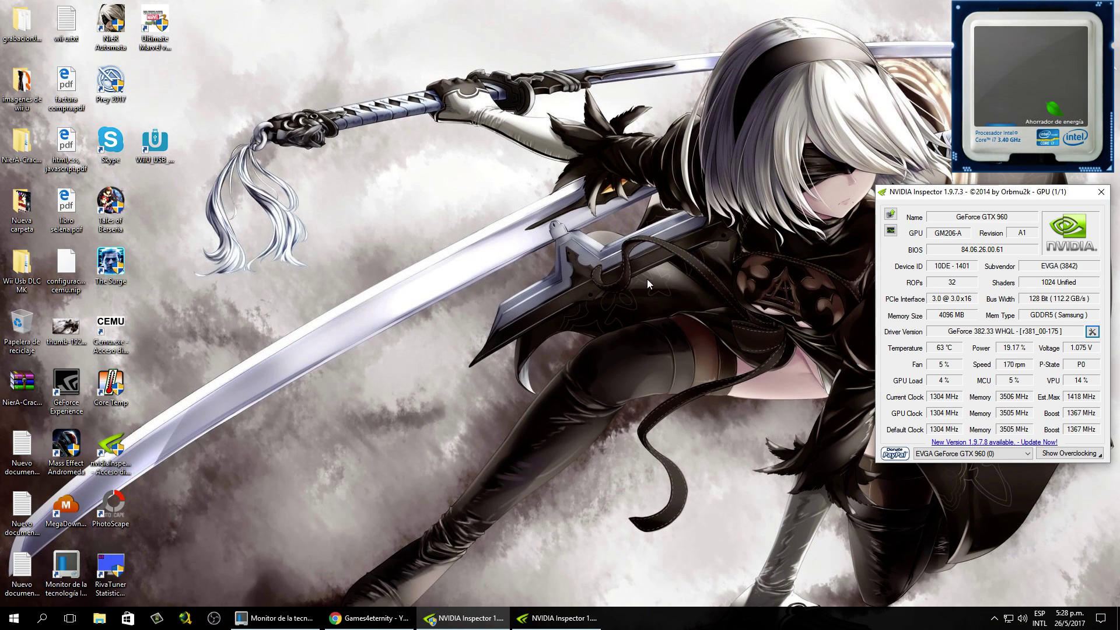
right_click(351, 198)
left_click(358, 234)
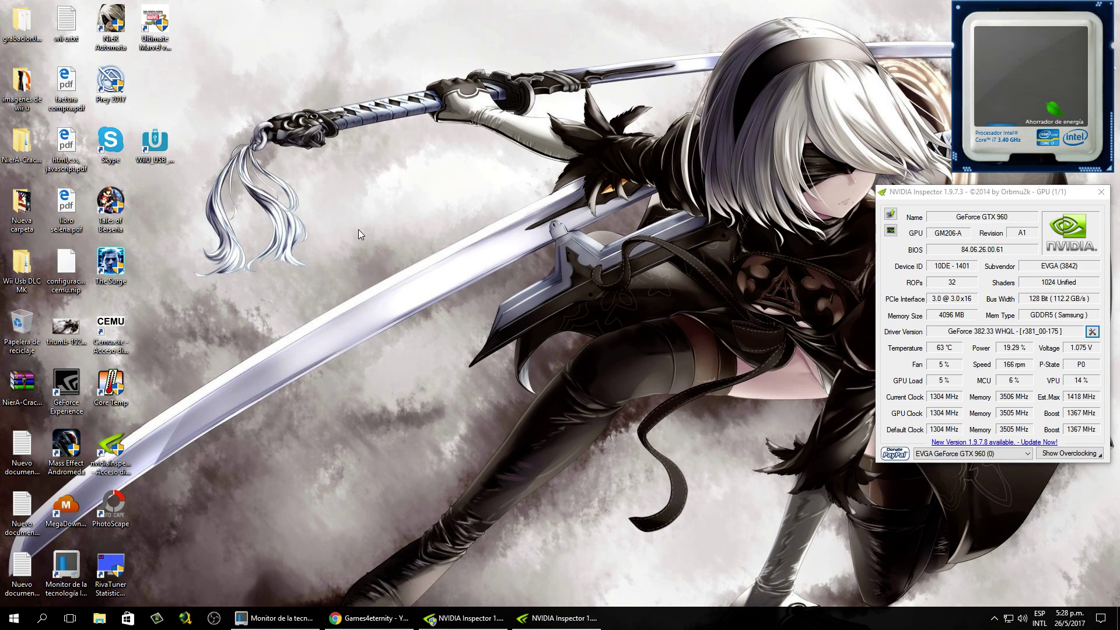
Step: Start Cemu 1.8.0 from the desktop and open its dialog for choosing a game file to launch
double_click(129, 322)
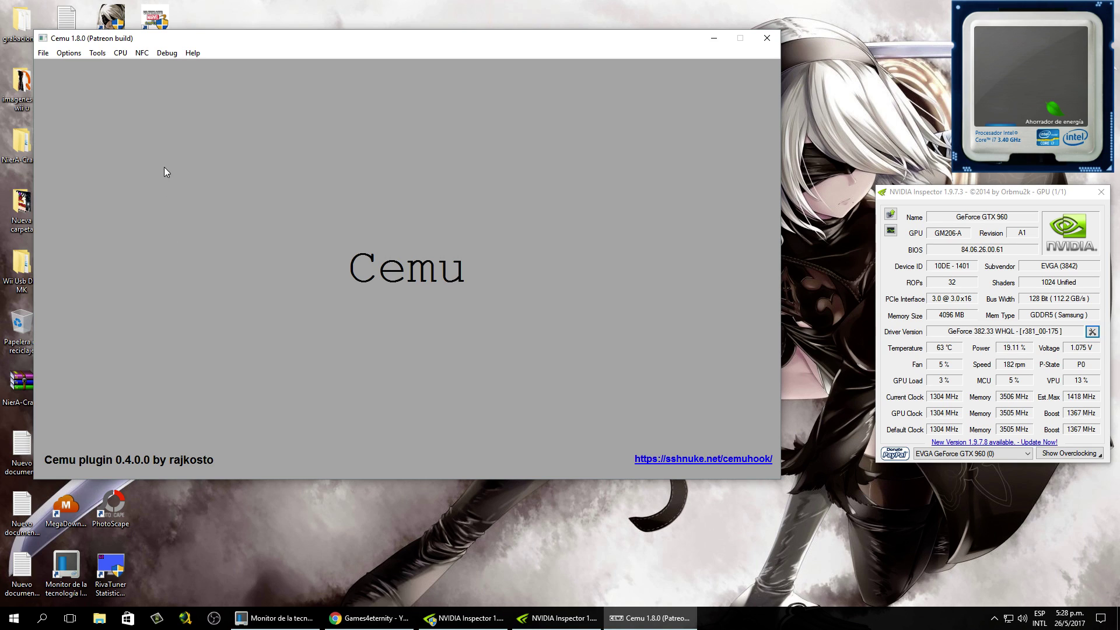
left_click_drag(170, 45, 247, 75)
left_click(135, 86)
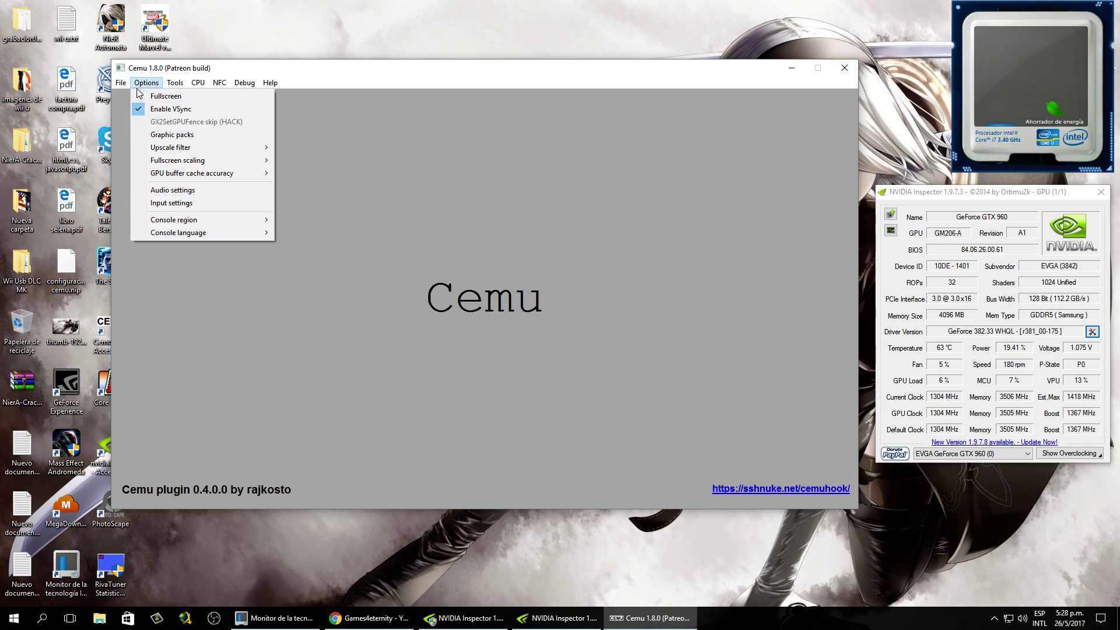
left_click(140, 96)
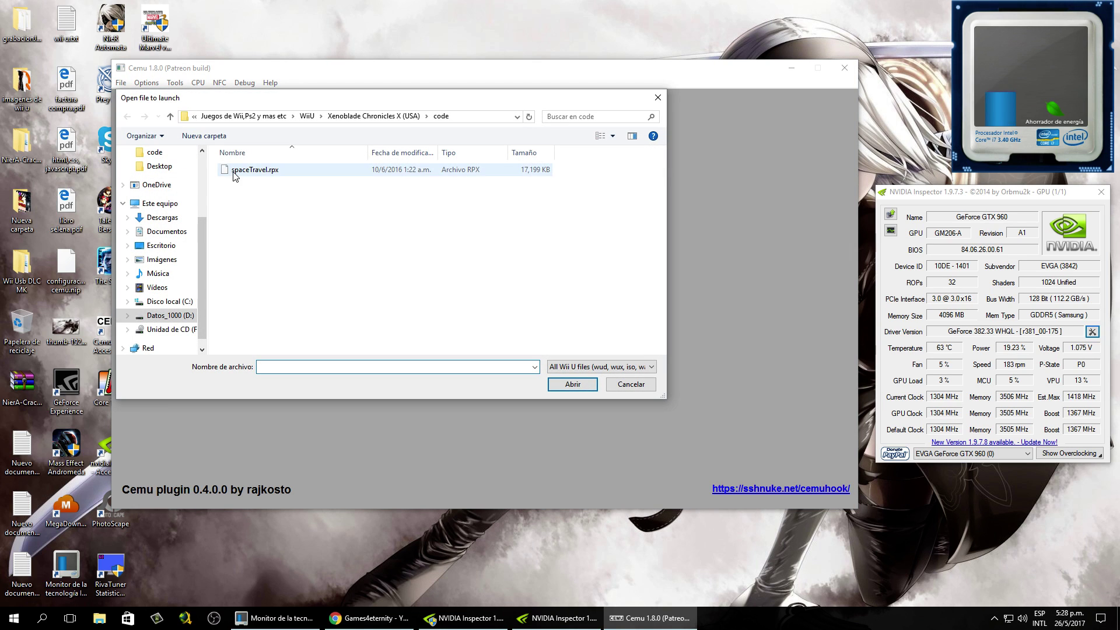
Step: Launch U-King.rpx from the code folder of Zelda wild in the WiiU games directory
left_click(170, 117)
left_click(170, 116)
scroll(248, 327, "down", 3)
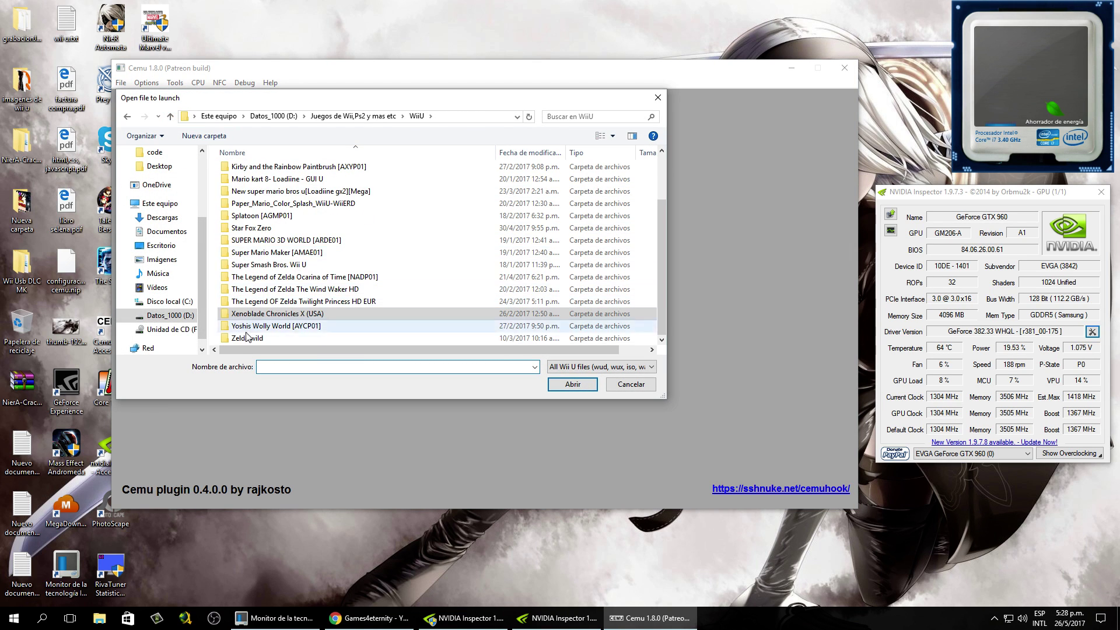
double_click(248, 338)
double_click(243, 168)
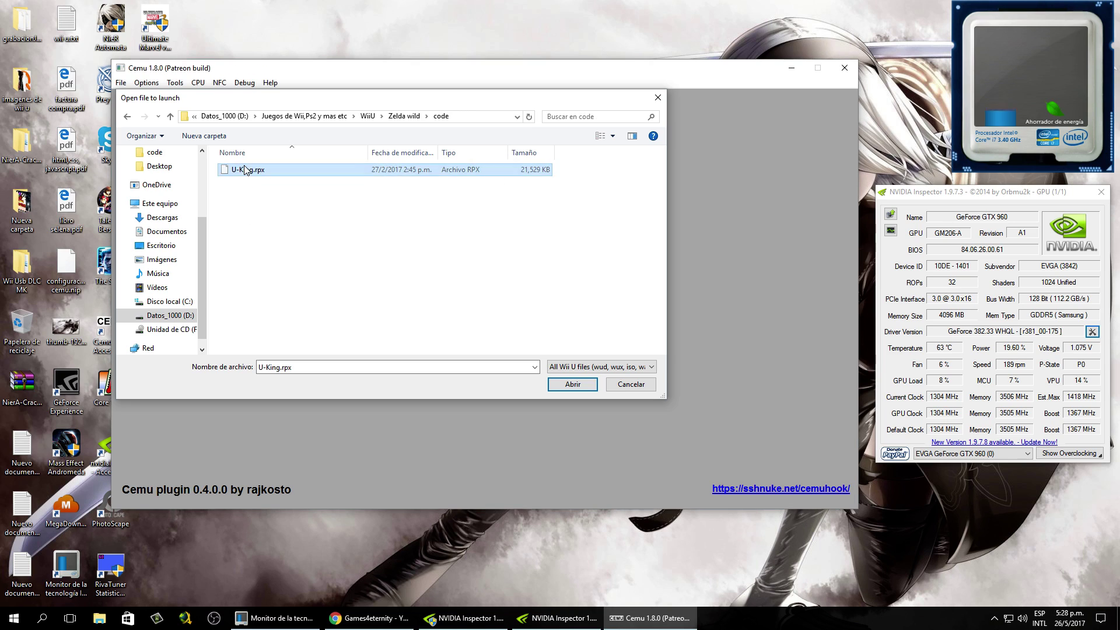
double_click(242, 168)
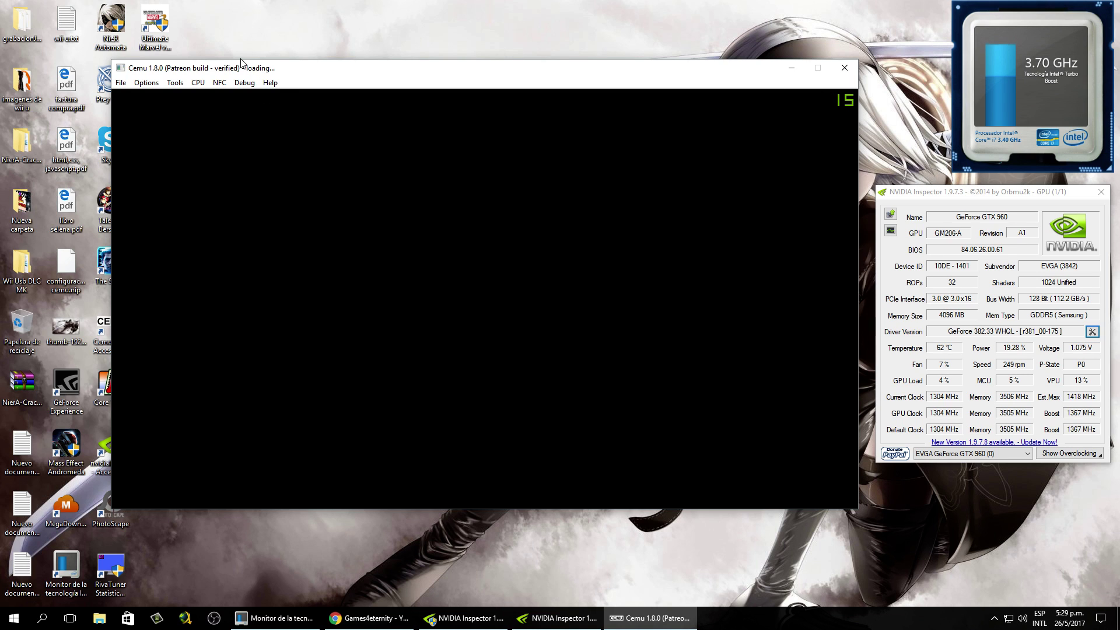
Step: Set the GPU buffer cache accuracy to Low (fast) and enable GX2SetGPUFence skip (HACK)
left_click(147, 82)
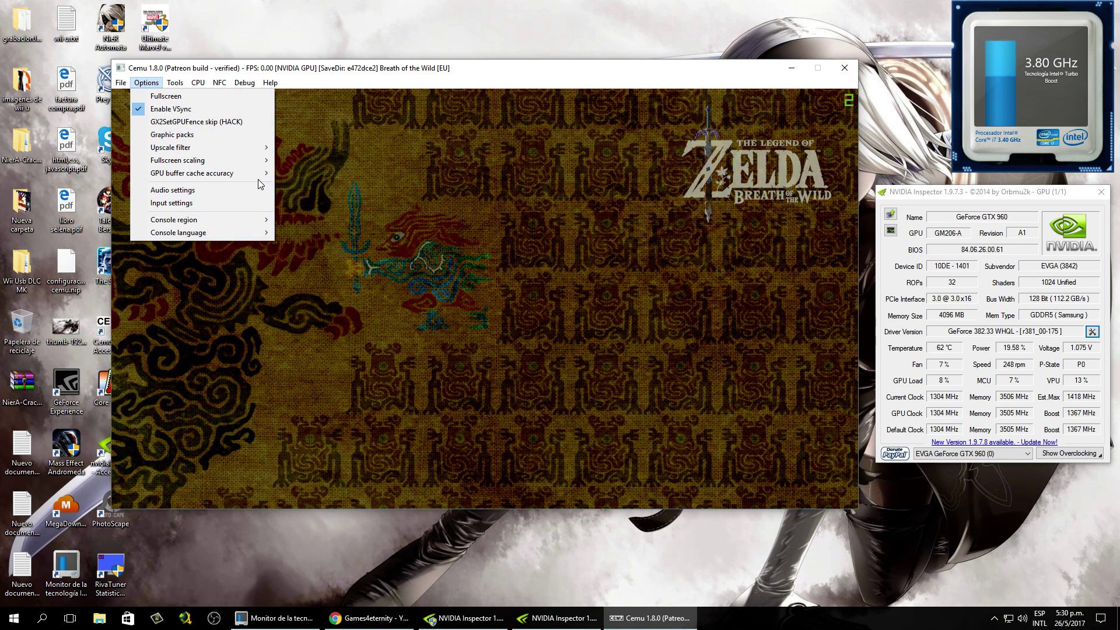
mouse_move(260, 176)
left_click(303, 199)
left_click(146, 83)
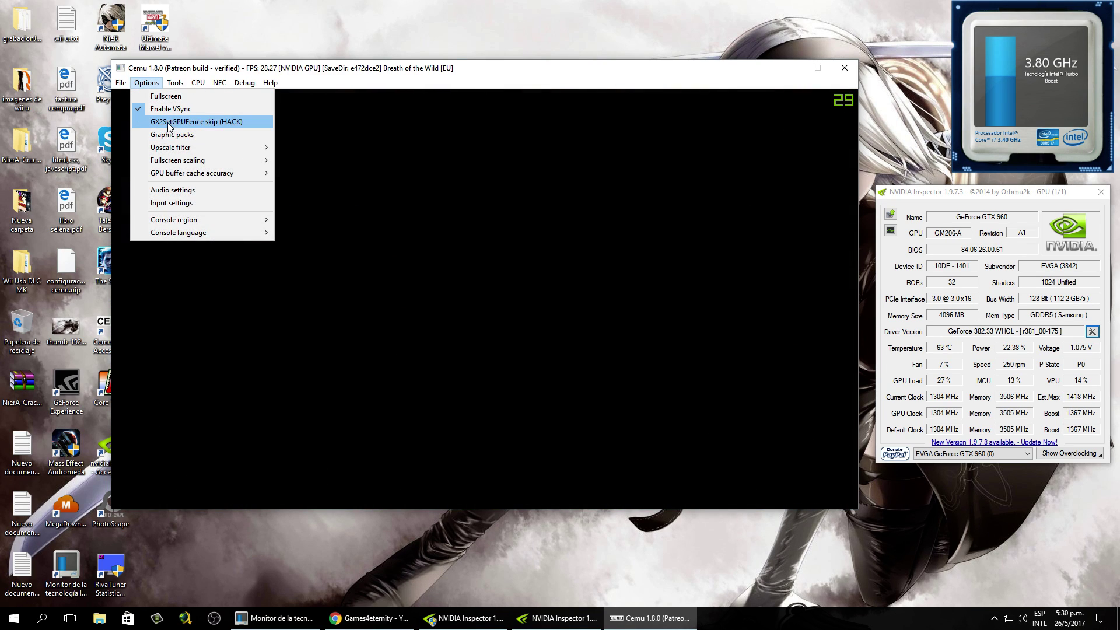
left_click(143, 84)
Step: Review the GPU buffer cache accuracy, console region and console language options for the running game
left_click(142, 85)
mouse_move(254, 165)
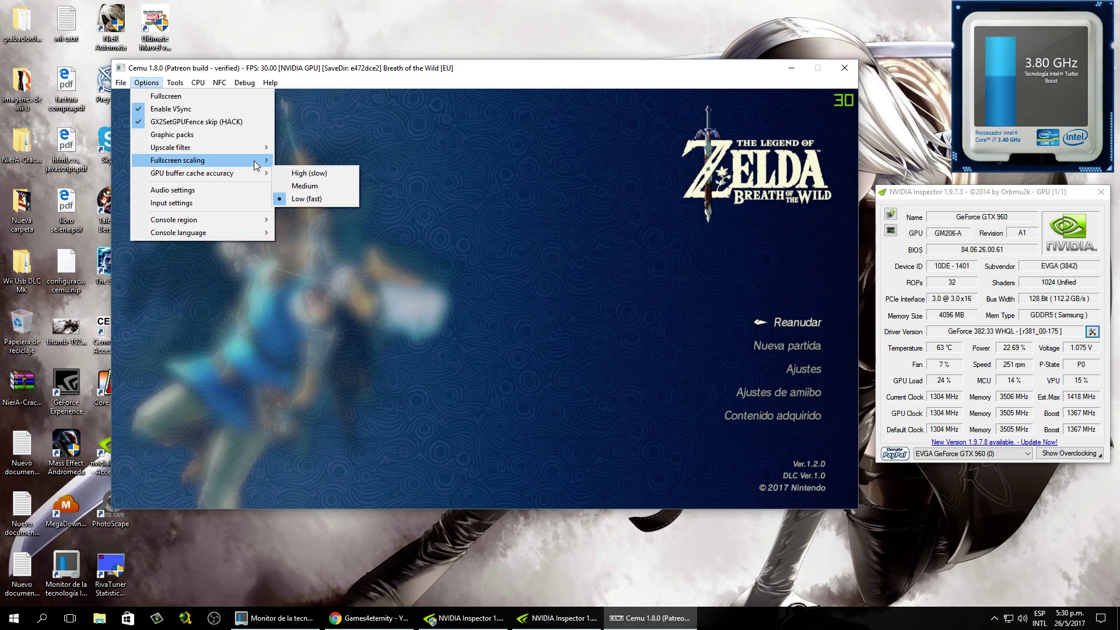
mouse_move(246, 223)
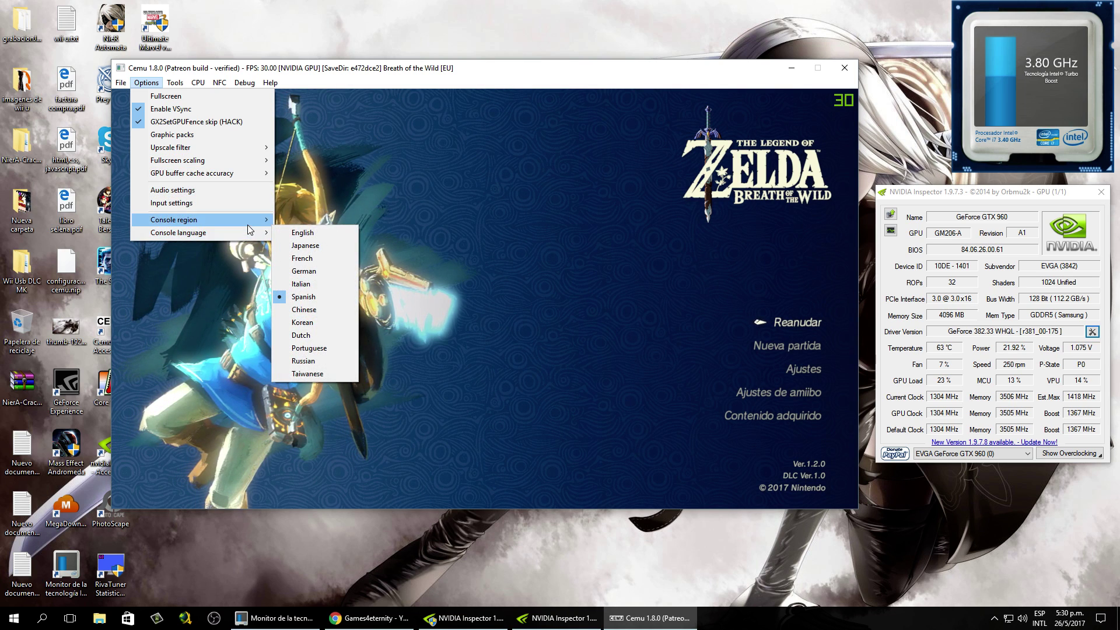
left_click(353, 80)
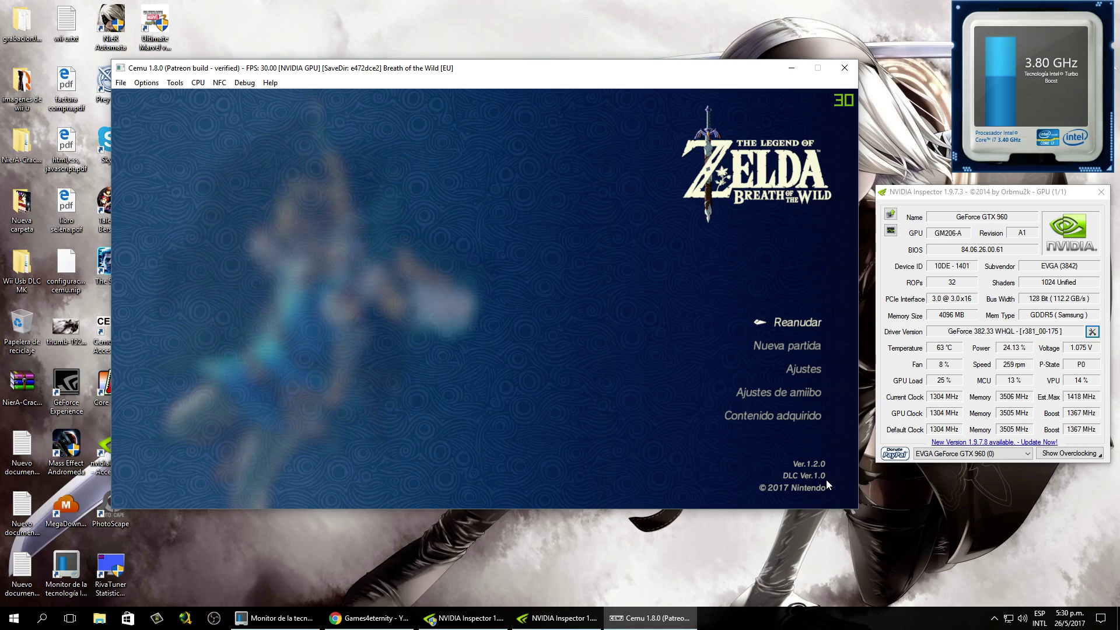
Step: Move the selection in the game's title menu down to Contenido adquirido
key("Down")
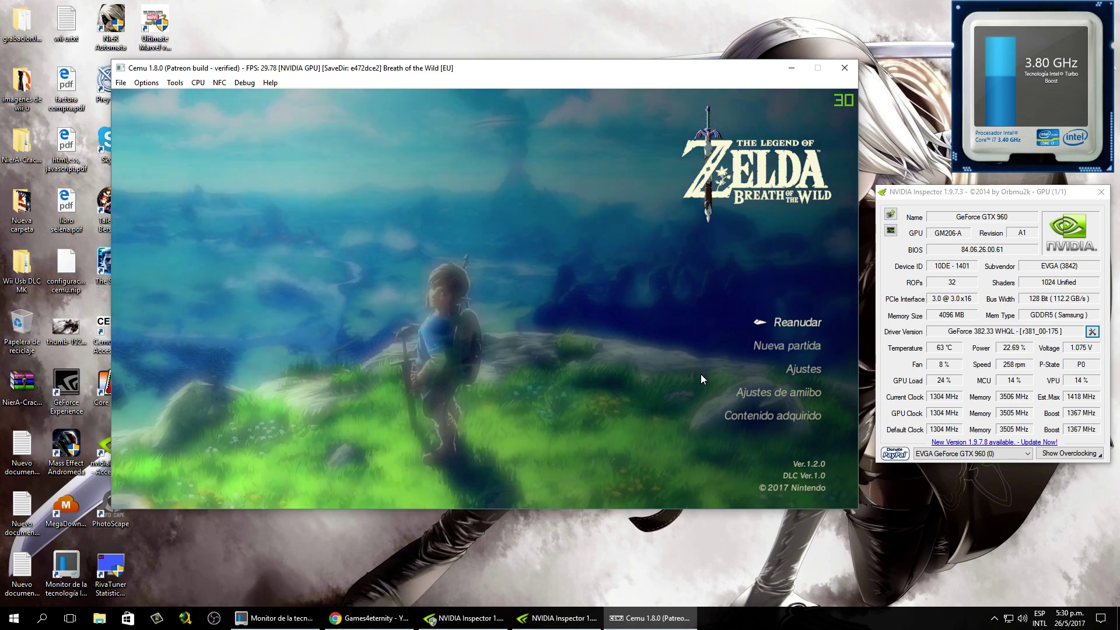
key("Down")
key("Down")
key("Down")
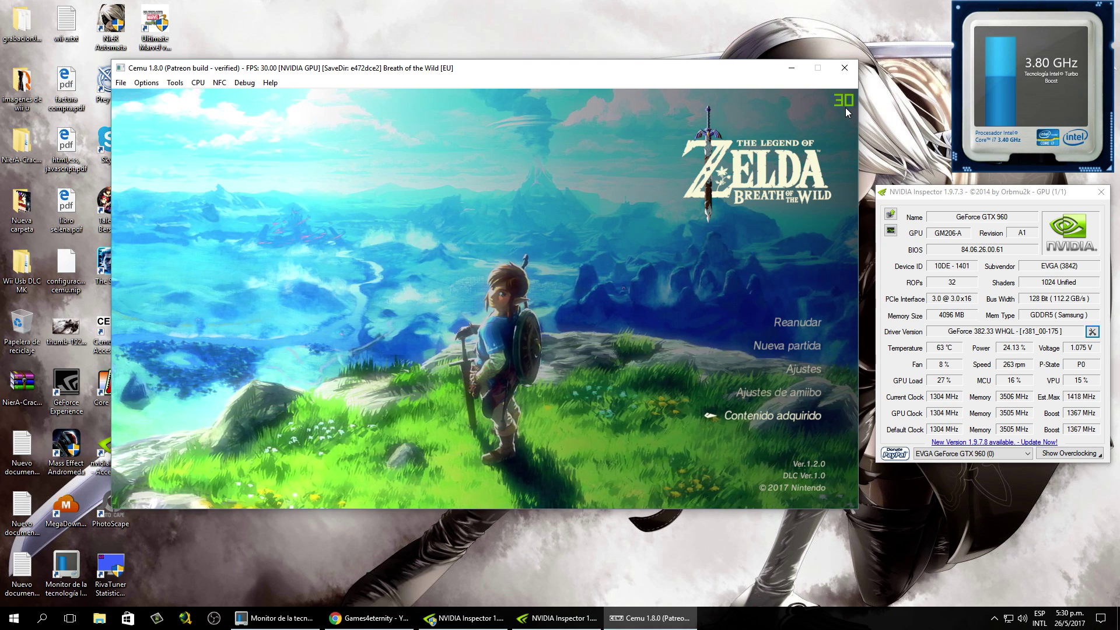
Step: View the expansion pass items under Contenido adquirido, and check the Ajustes de amiibo prompt without changing it
key("Return")
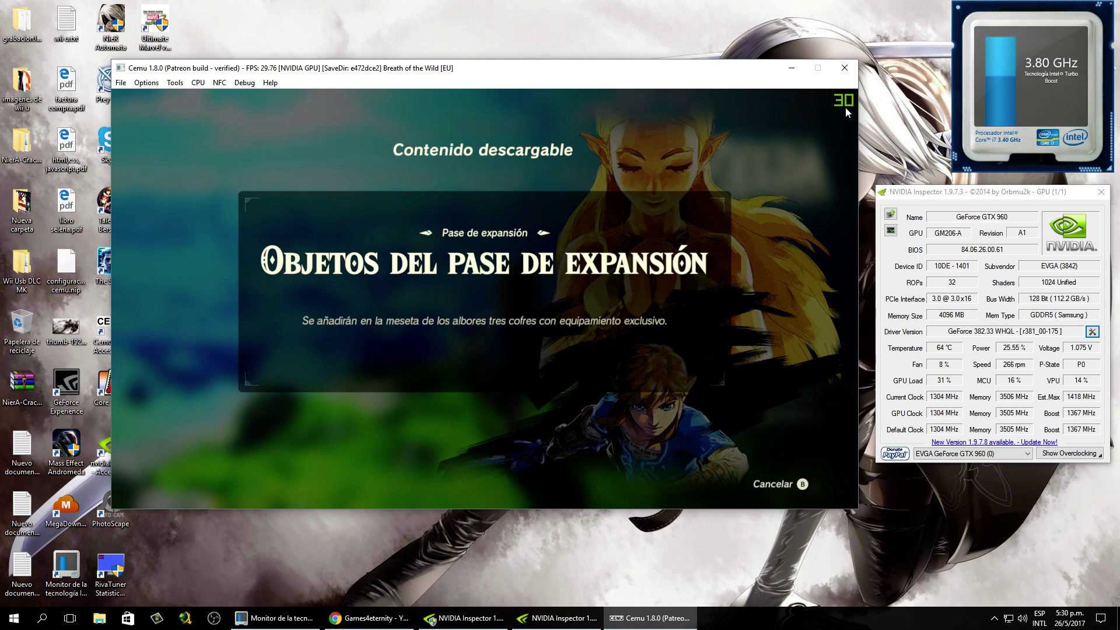
key("Up")
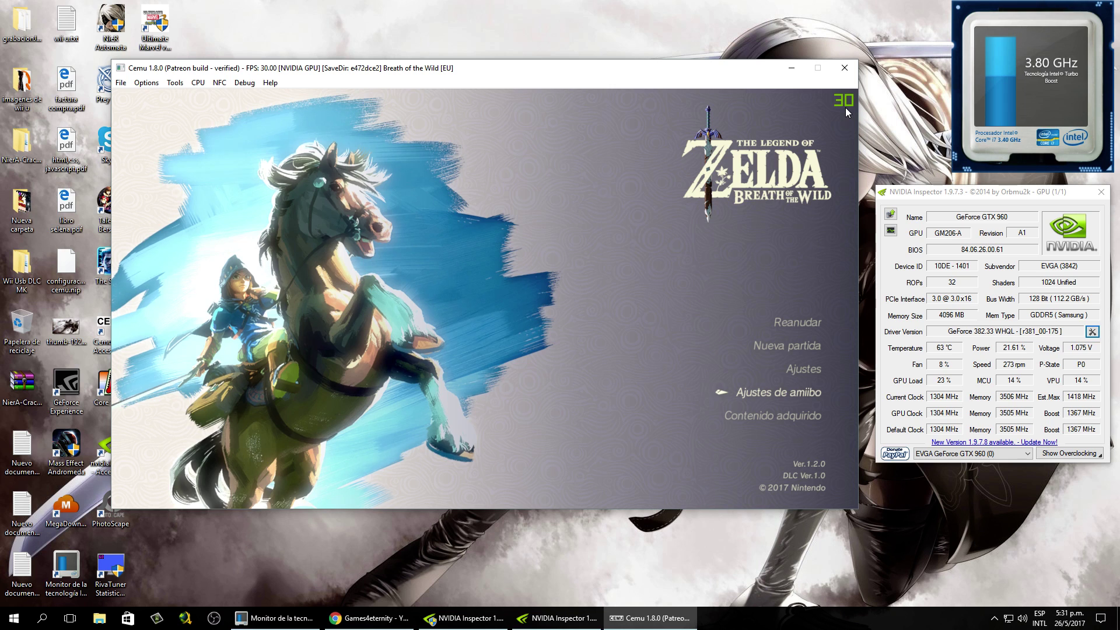
key("Return")
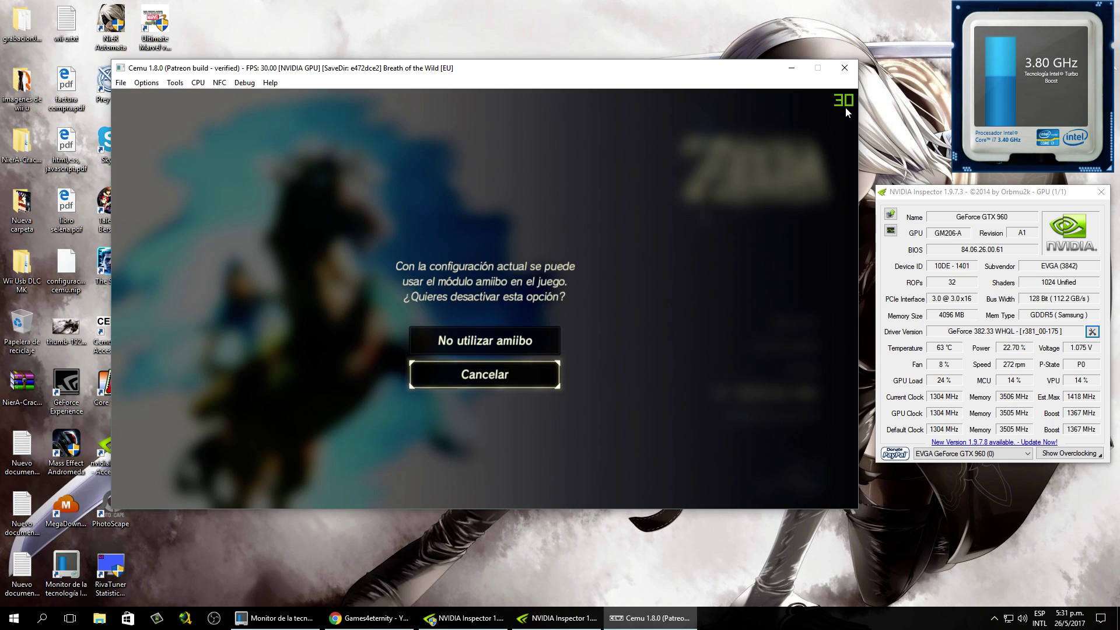
key("Return")
key("Up")
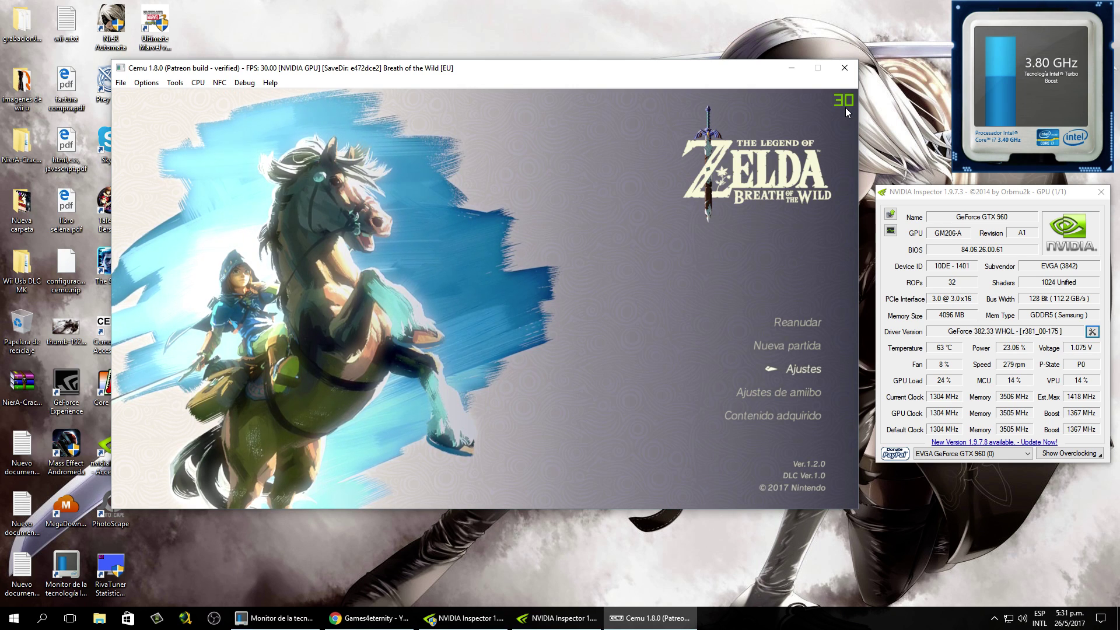
key("Down")
key("Up")
key("Up")
key("Down")
key("Down")
key("Down")
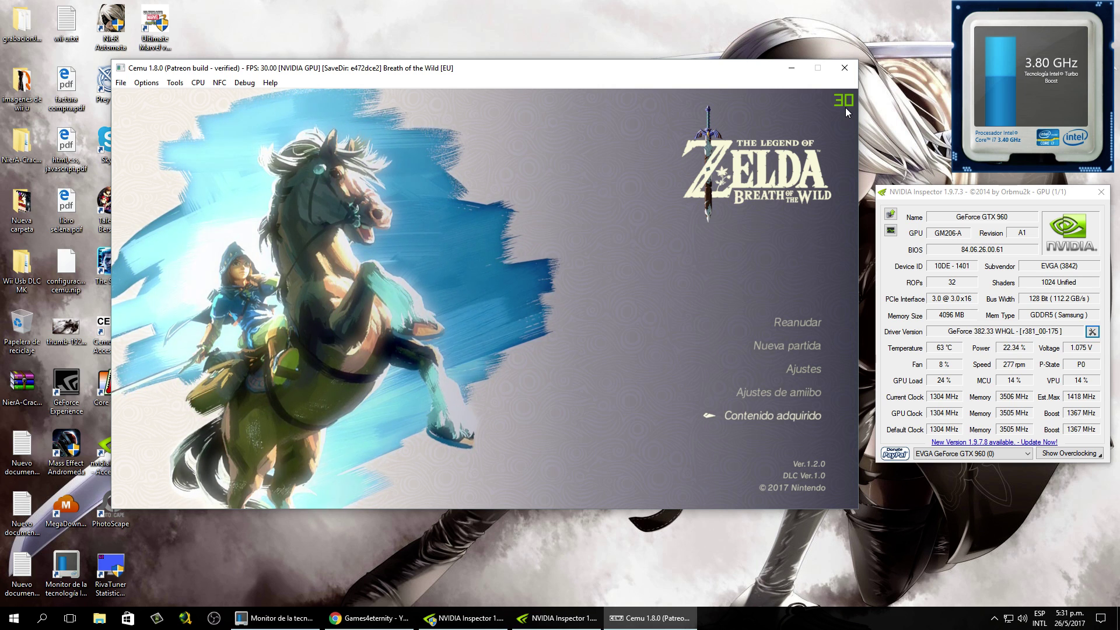
Step: Review the options in the game's Ajustes down to Idioma de audio and return to the title menu
key("Up")
key("Up")
key("Return")
key("Down")
key("Down")
key("Down")
key("Down")
key("Down")
key("Down")
key("Down")
key("Down")
key("Down")
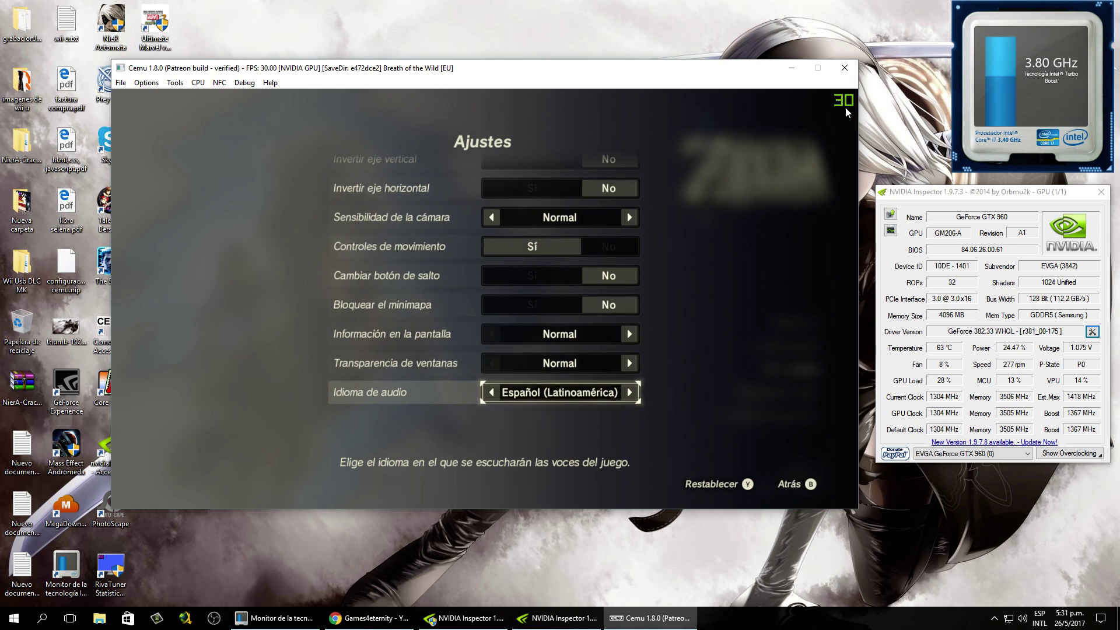
key("Escape")
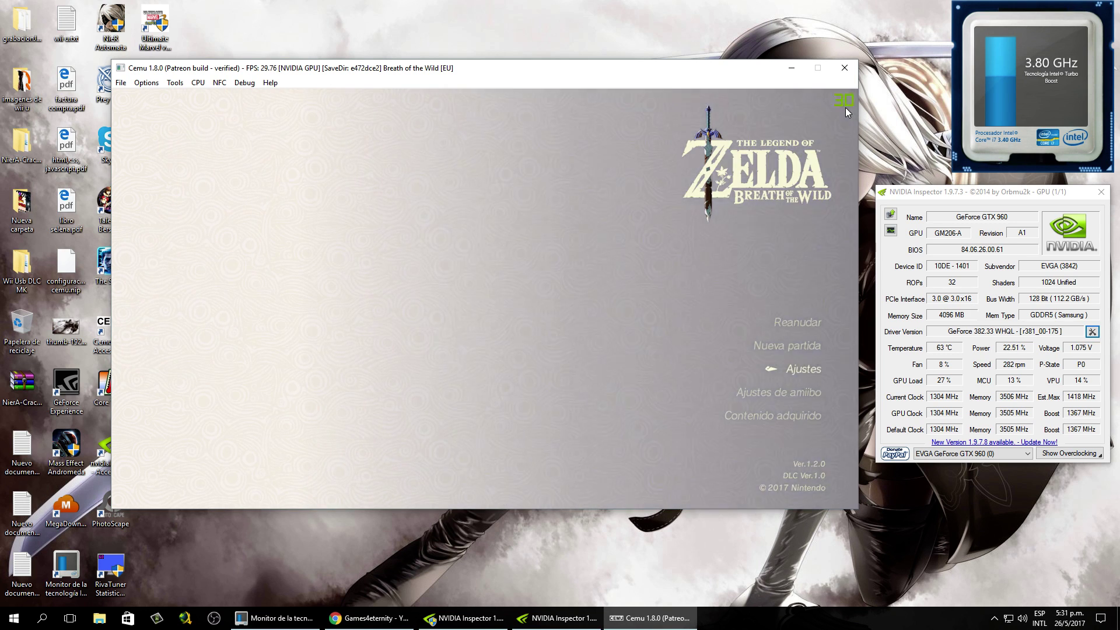
Step: Set Idioma de audio to Japonés in the game's Ajustes and return to the title menu
key("Return")
key("Down")
key("Down")
key("Down")
key("Down")
key("Down")
key("Down")
key("Down")
key("Down")
key("Down")
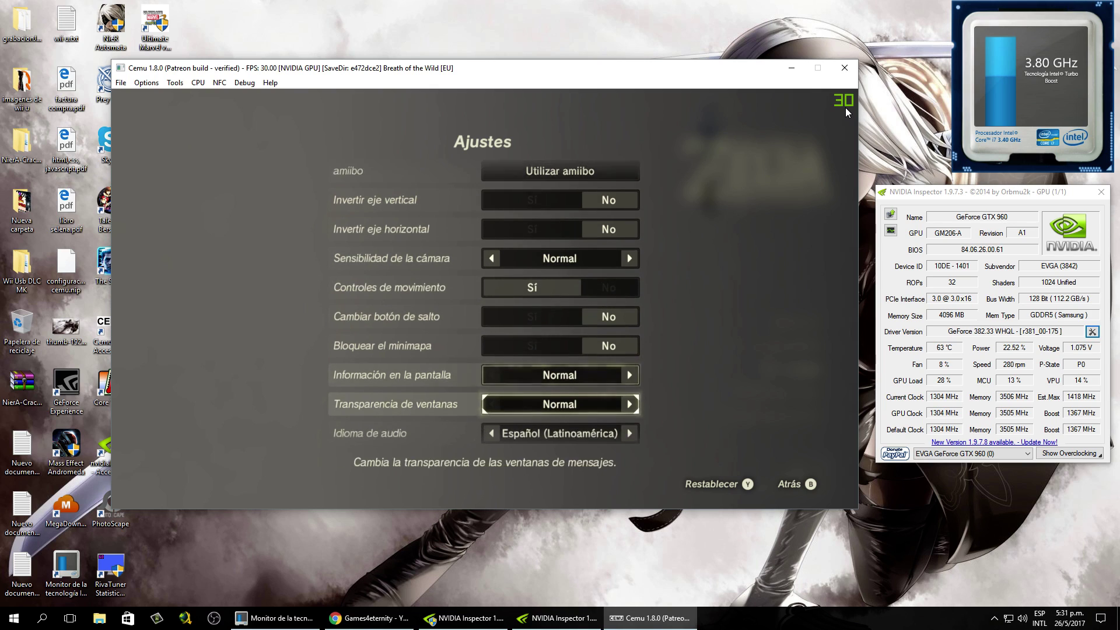
key("Right")
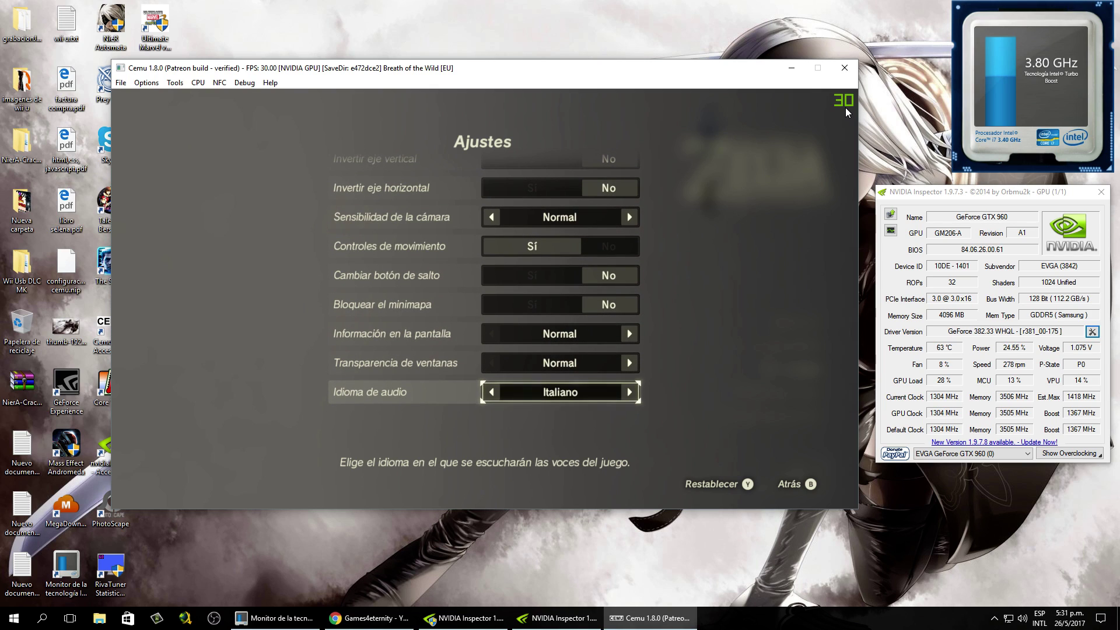
key("Left")
key("Escape")
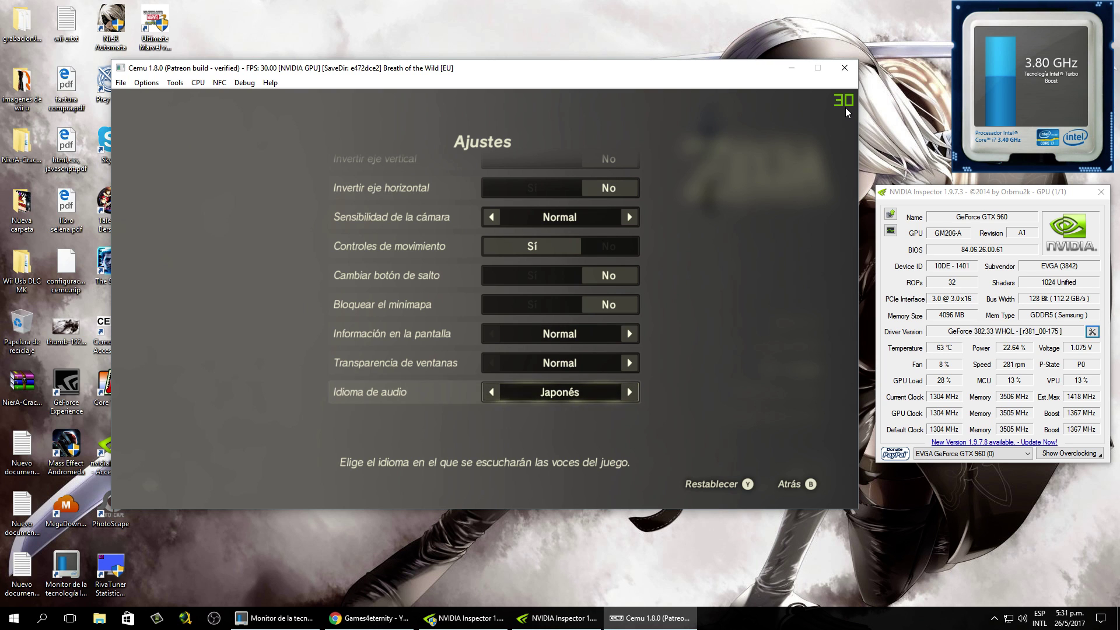
key("Return")
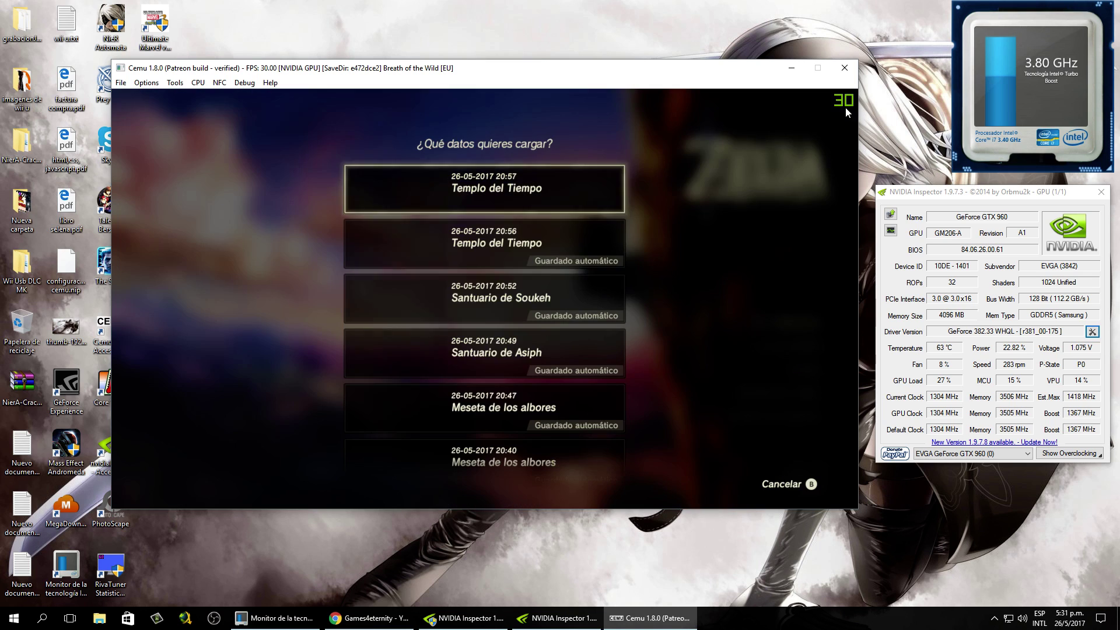
key("Return")
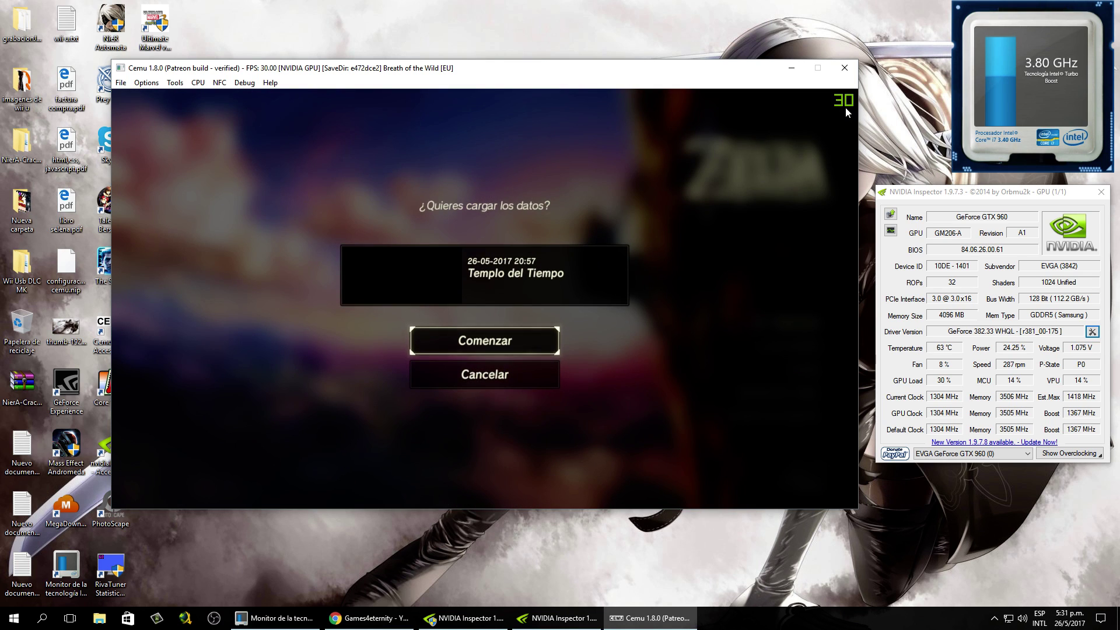
key("Return")
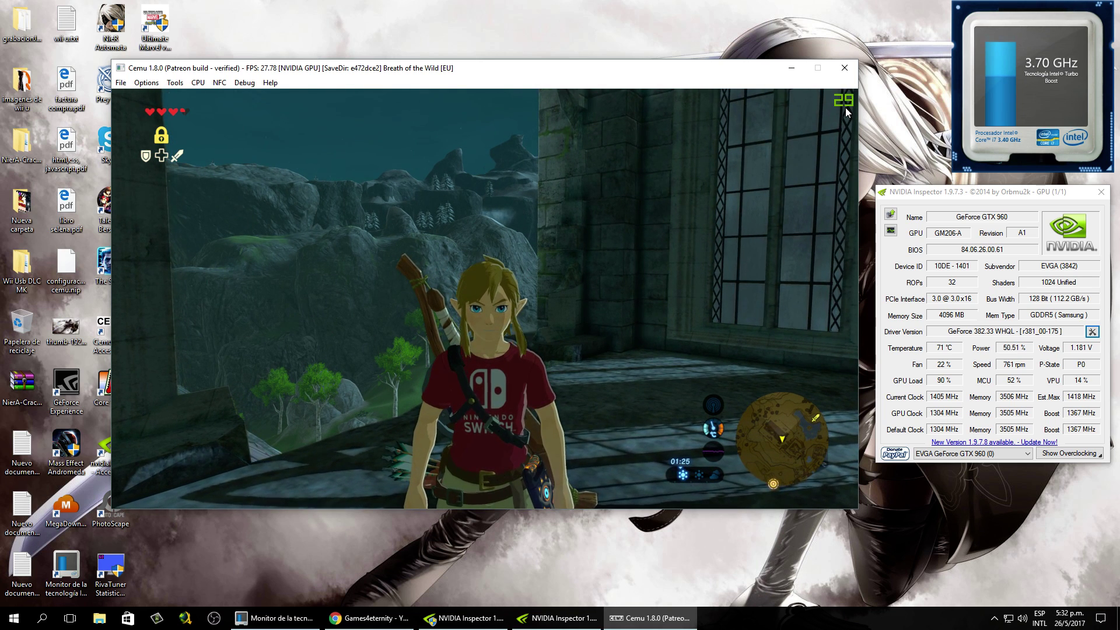
Step: Examine the weapons and the bows and arrows in the Alforja inventory, and return to the game
key("Return")
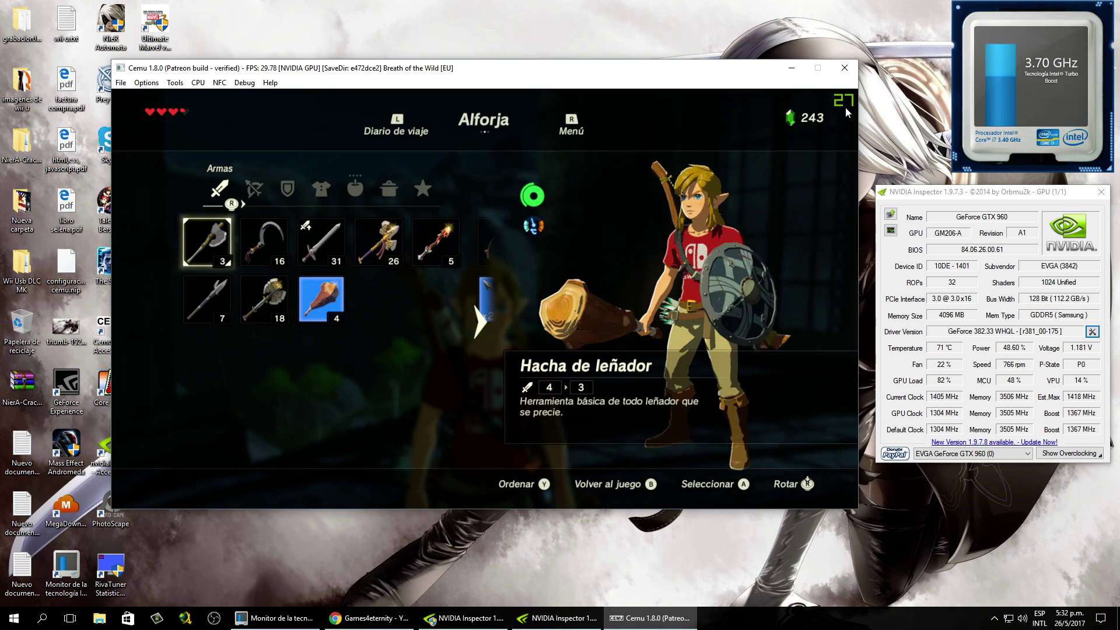
key("q")
key("e")
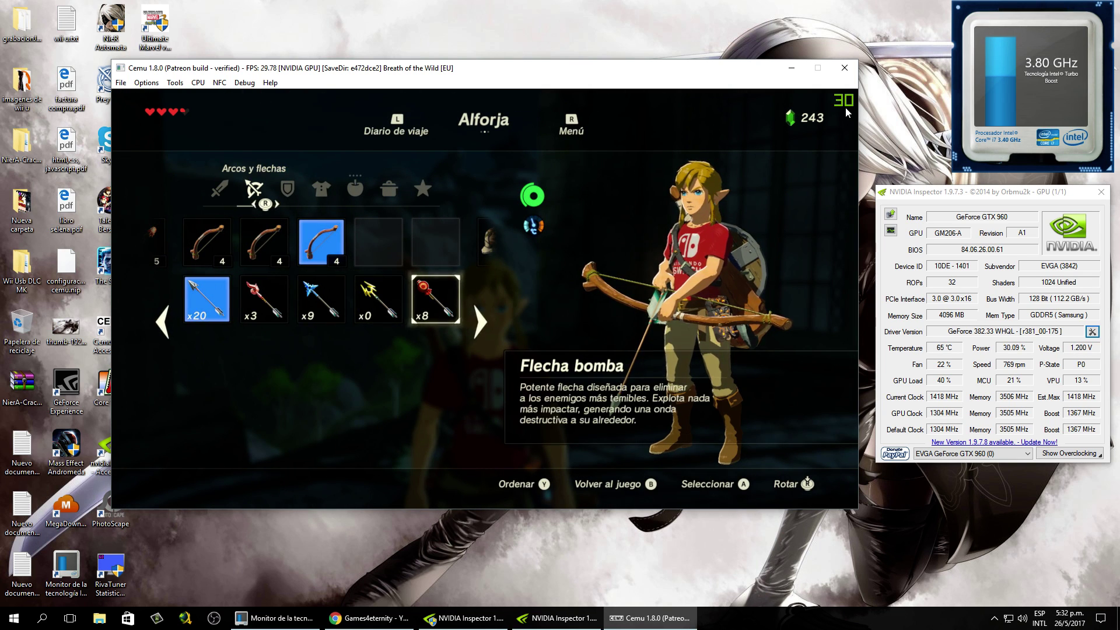
key("Return")
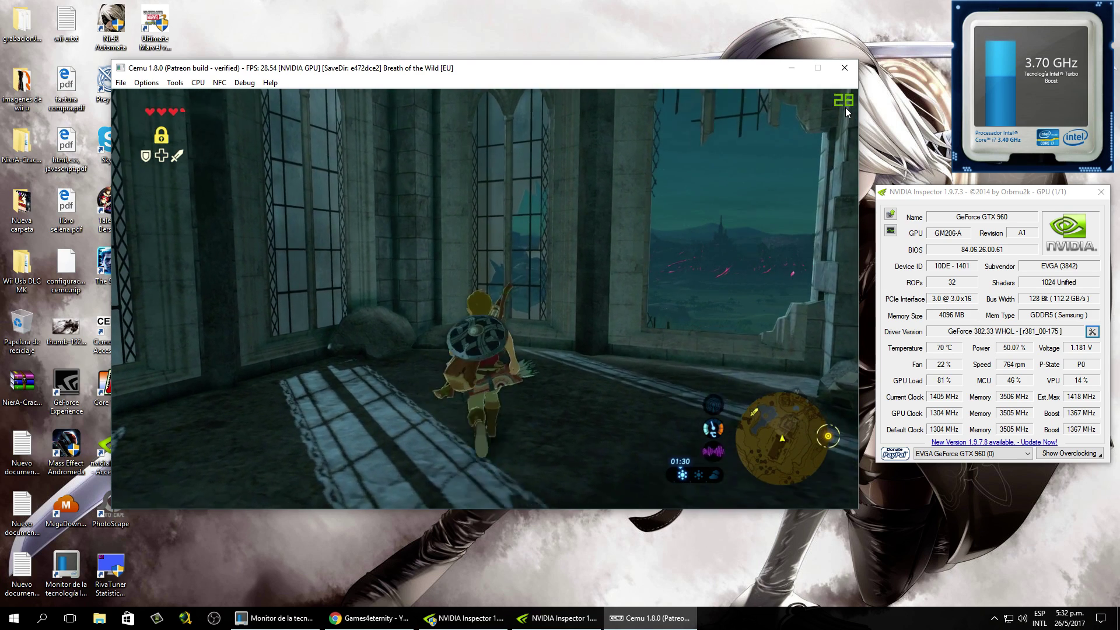
key("Return")
key("Return")
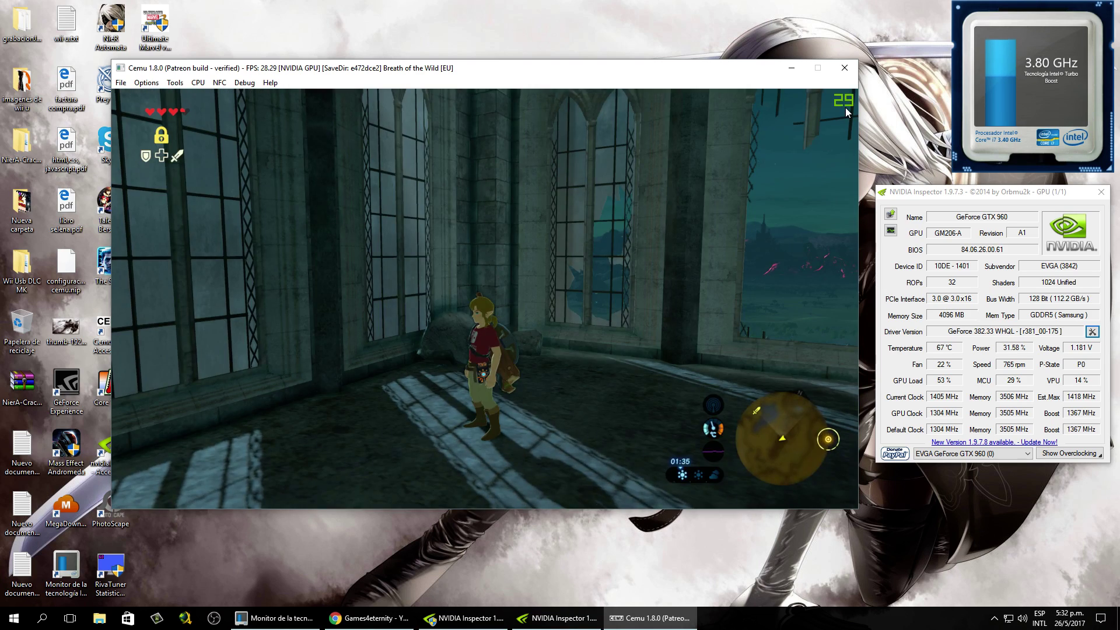
Step: Browse the shrines on the game map and teleport to Santuario de la vida
key("BackSpace")
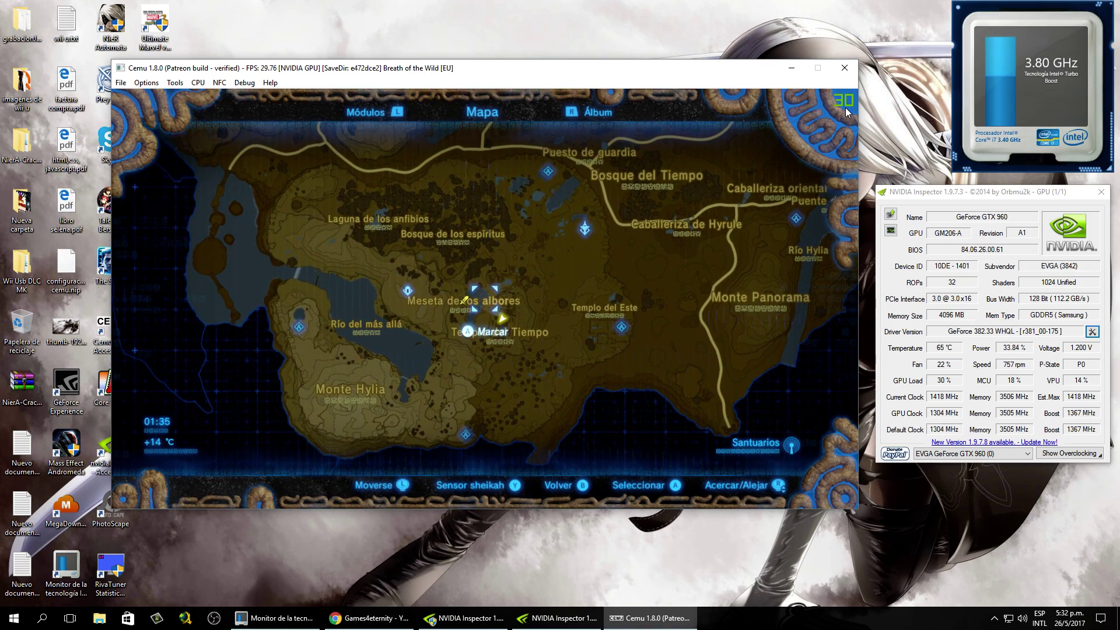
key("Right")
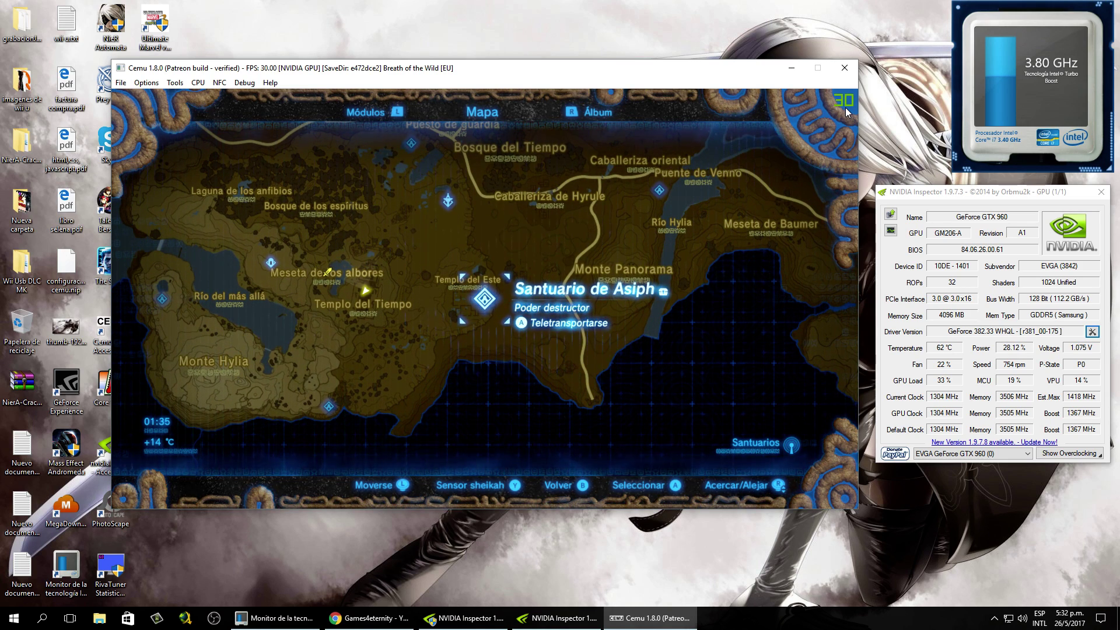
key("Left")
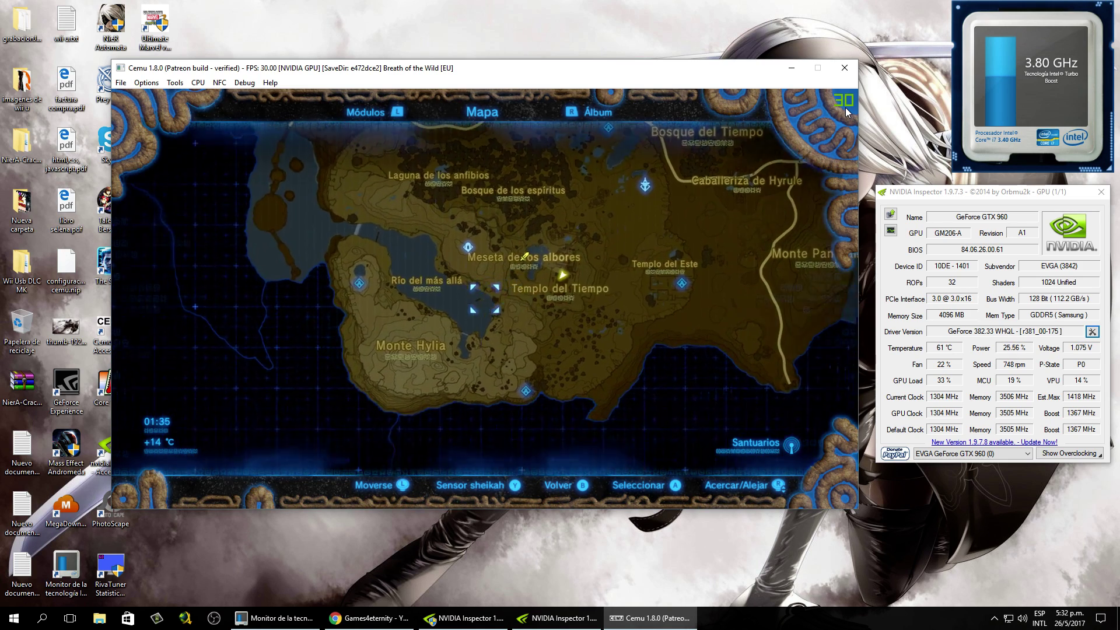
key("Left")
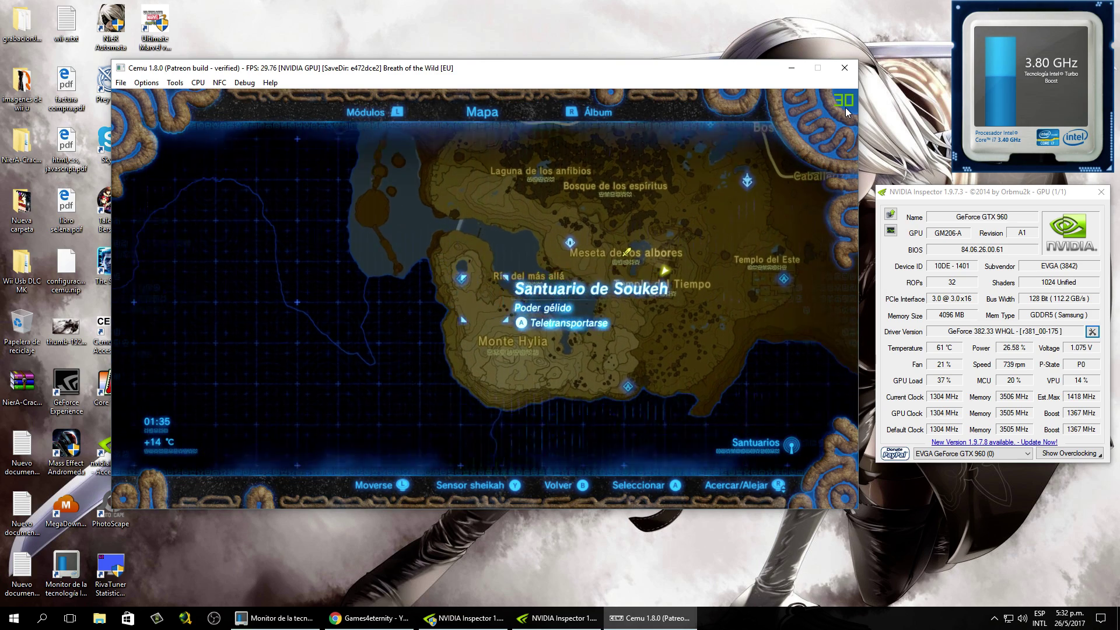
key("Right")
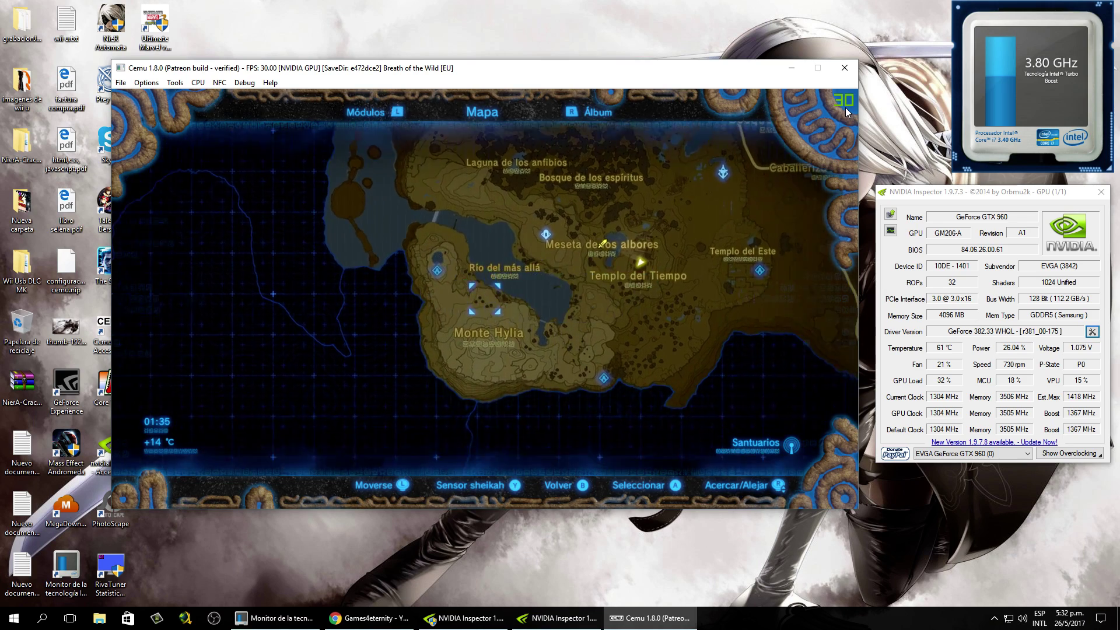
key("Right")
key("Down")
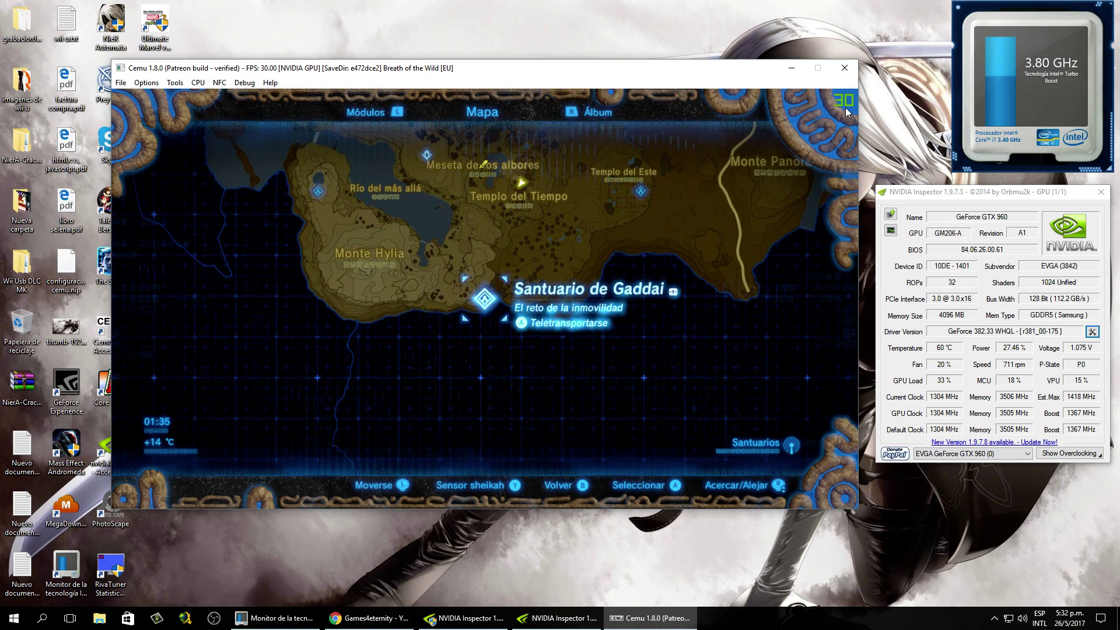
key("Up")
key("Right")
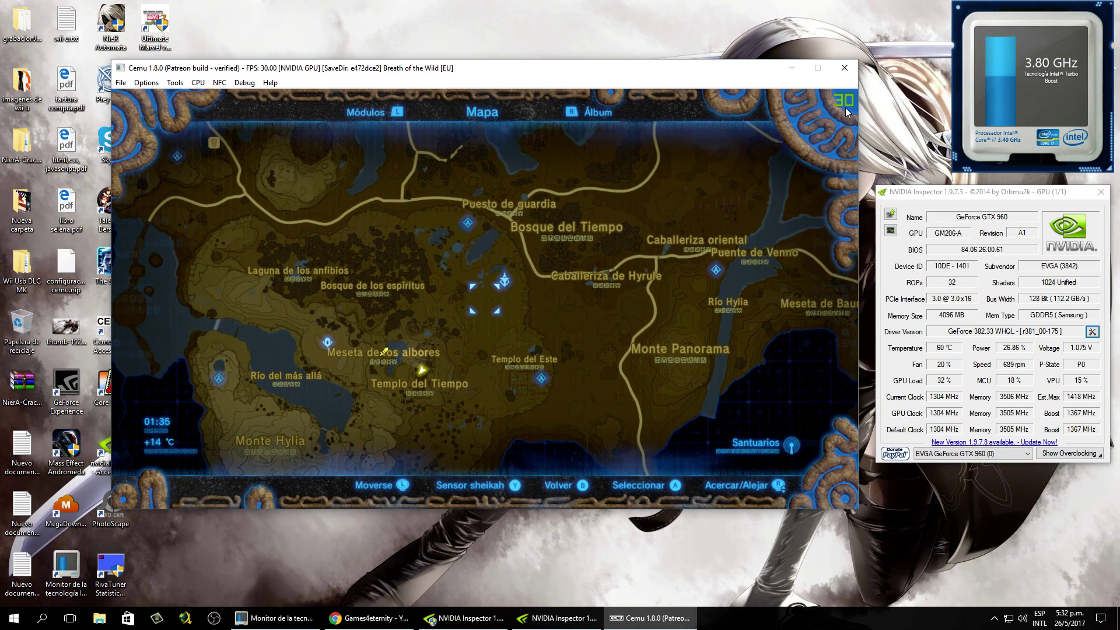
key("Left")
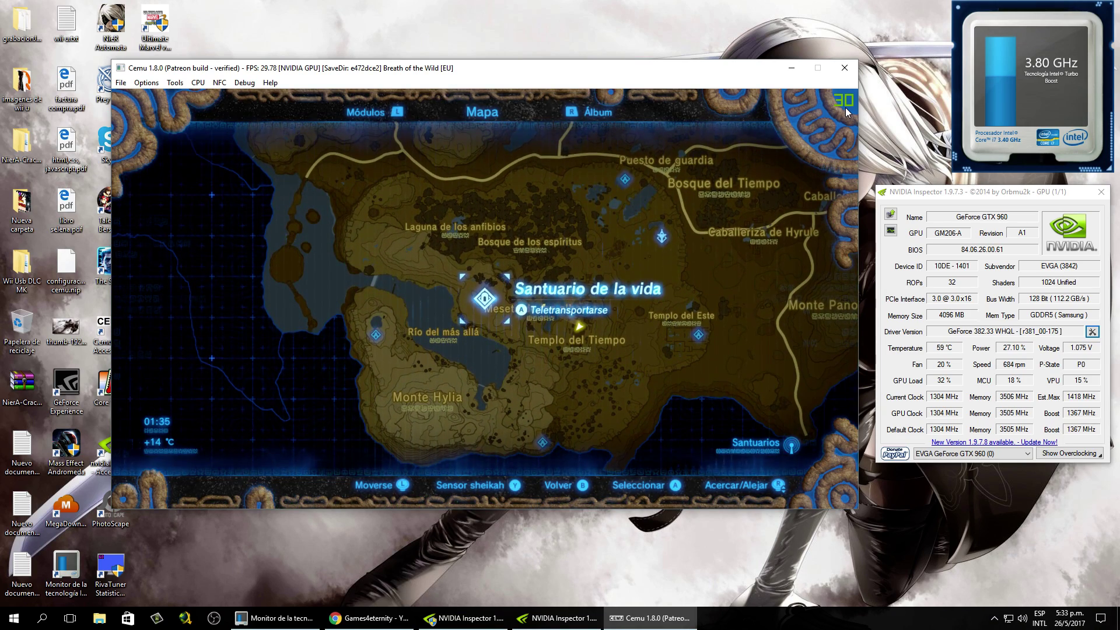
key("Return")
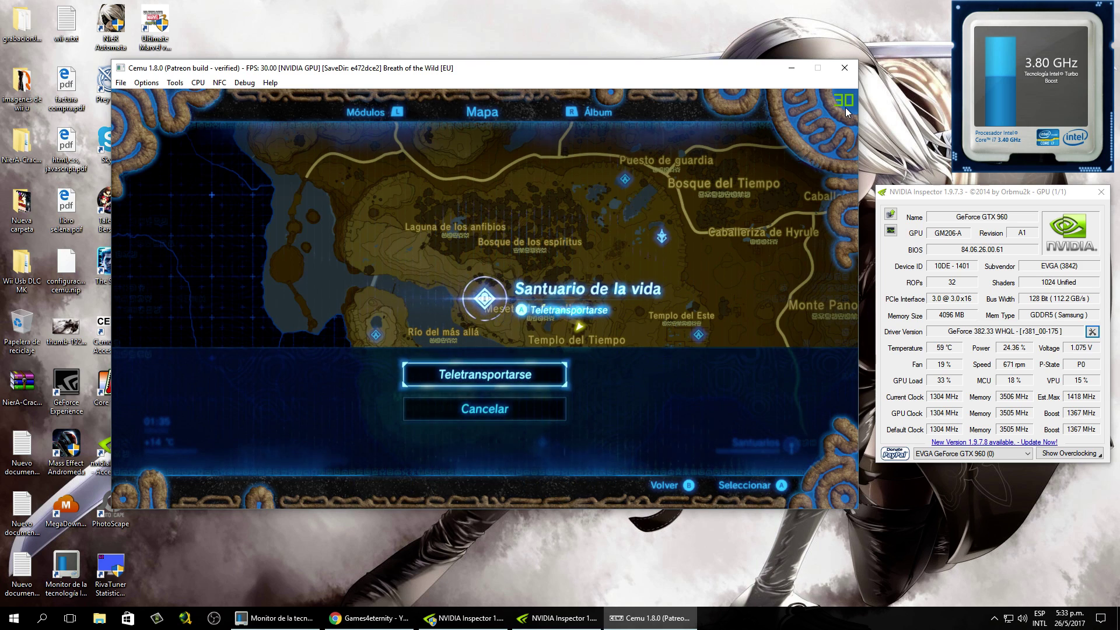
key("Return")
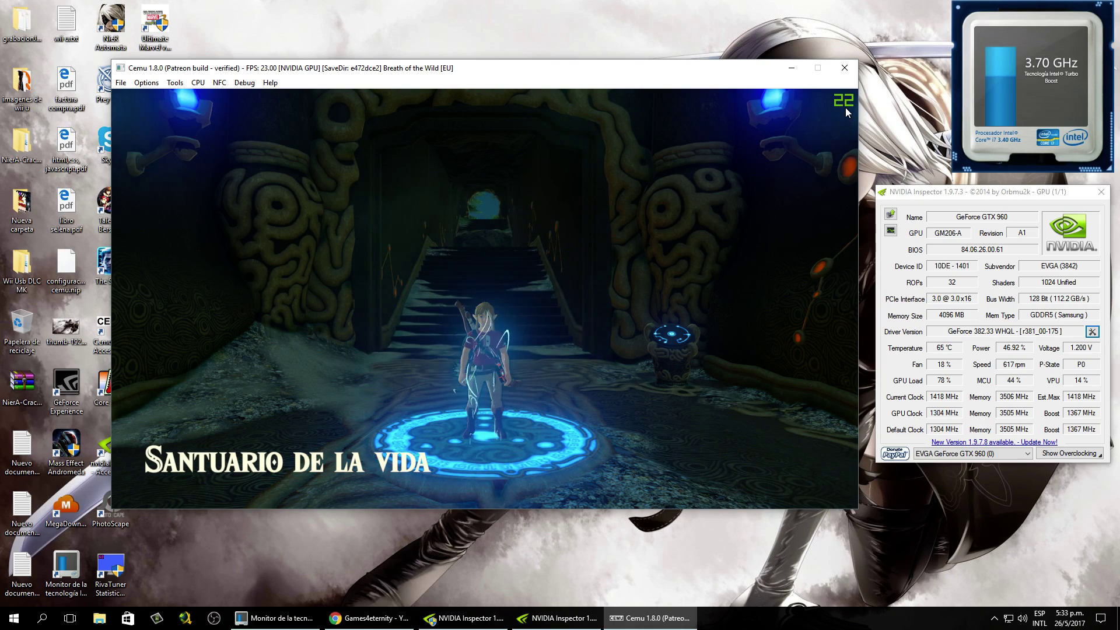
Step: Walk a few steps inside Santuario de la vida, and teleport to Santuario de Asiph from the map
key("w")
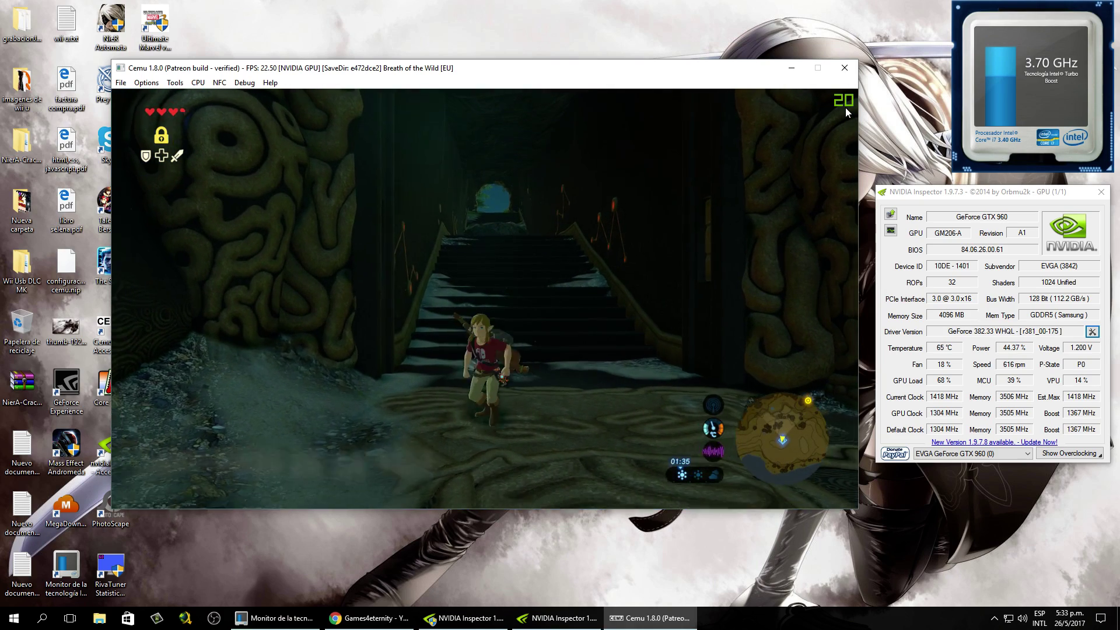
key("m")
key("s")
key("d")
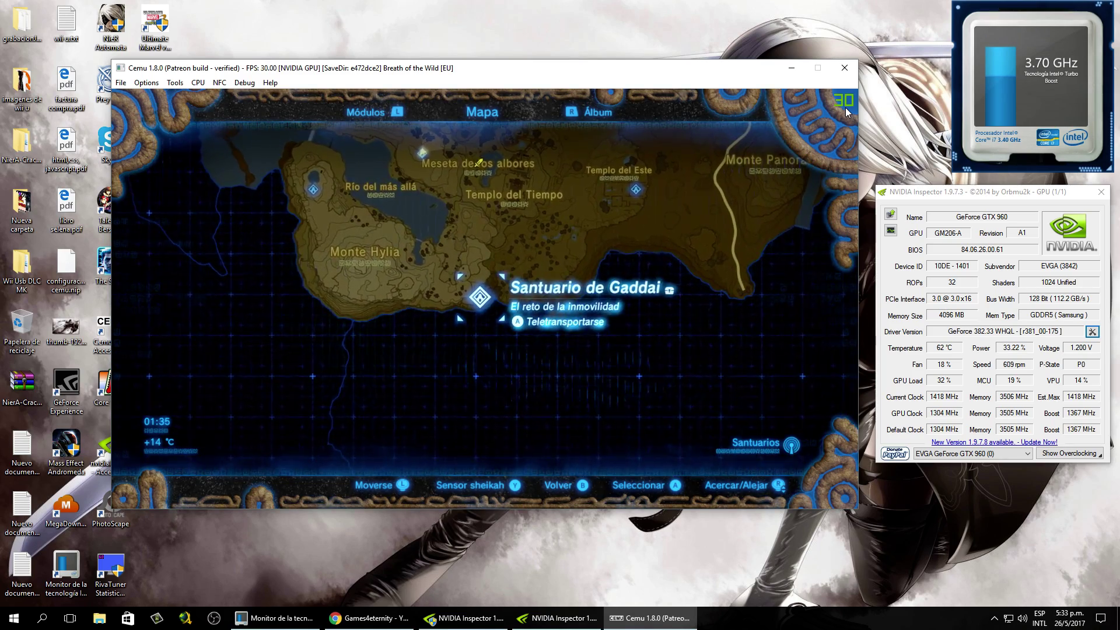
key("Up")
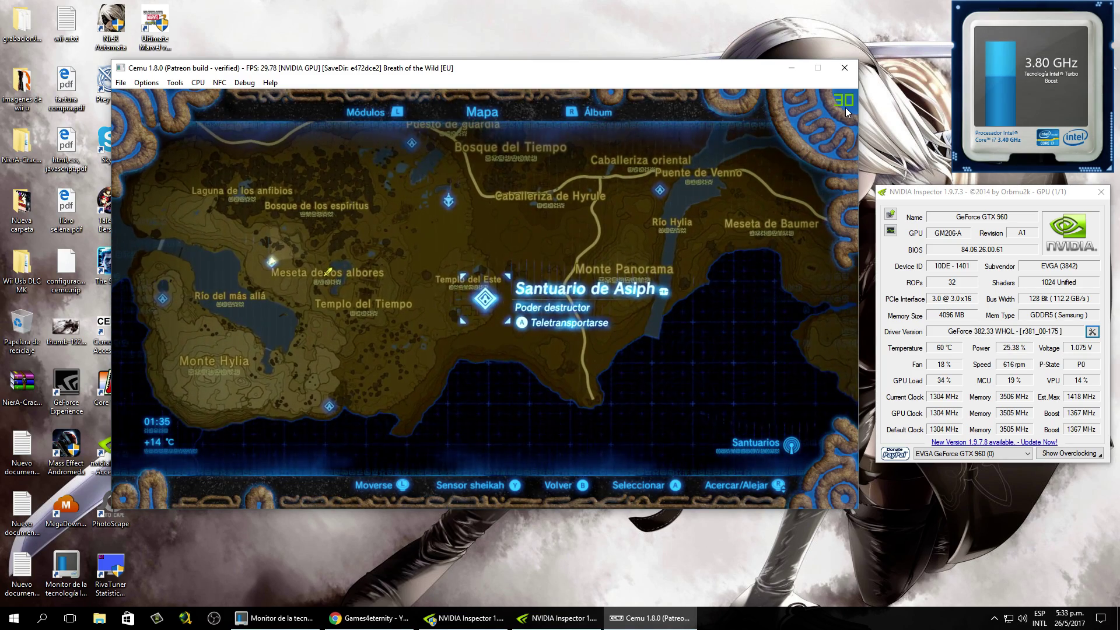
key("Return")
key("Return")
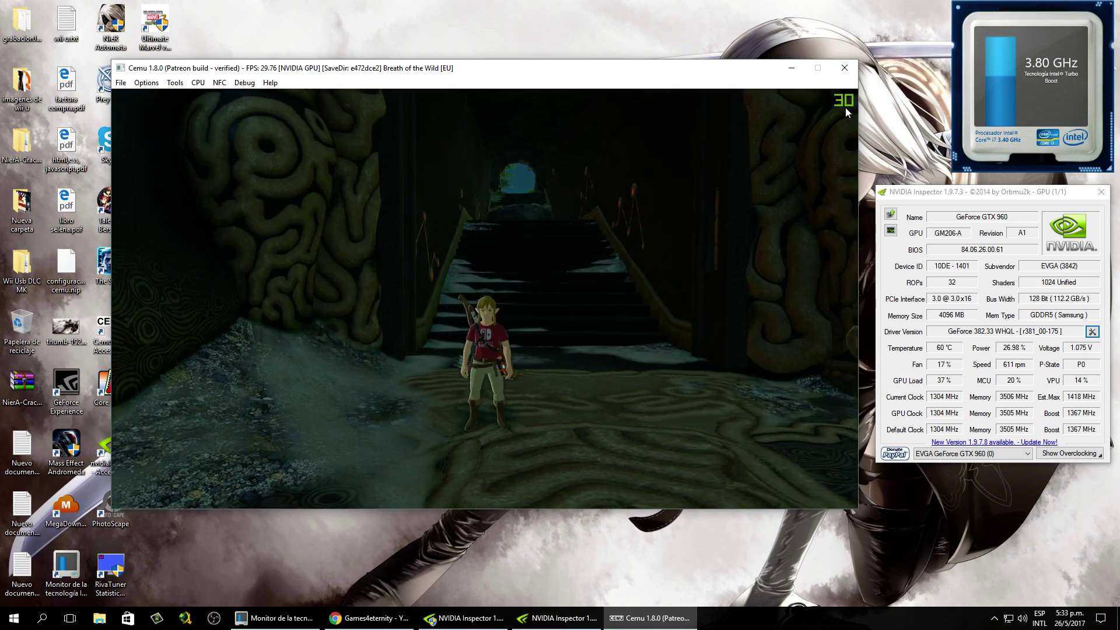